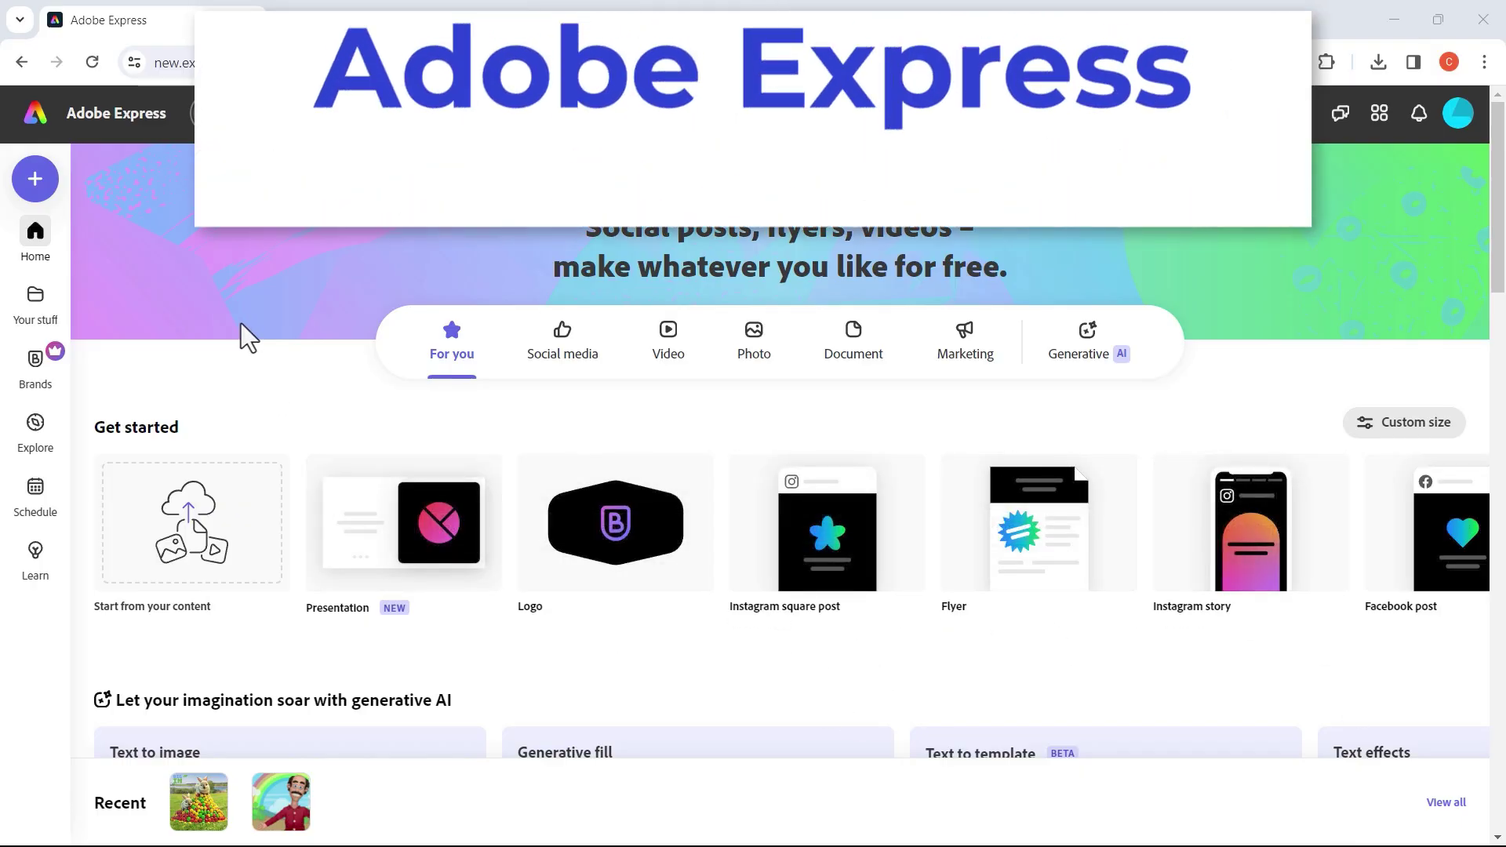
Enter the prompt 'A flying horse with airplane wings through the sky with a beautiful landscape' in Text to image
{"action": "scroll", "coordinate": [241, 323], "scroll_direction": "down", "scroll_amount": 6}
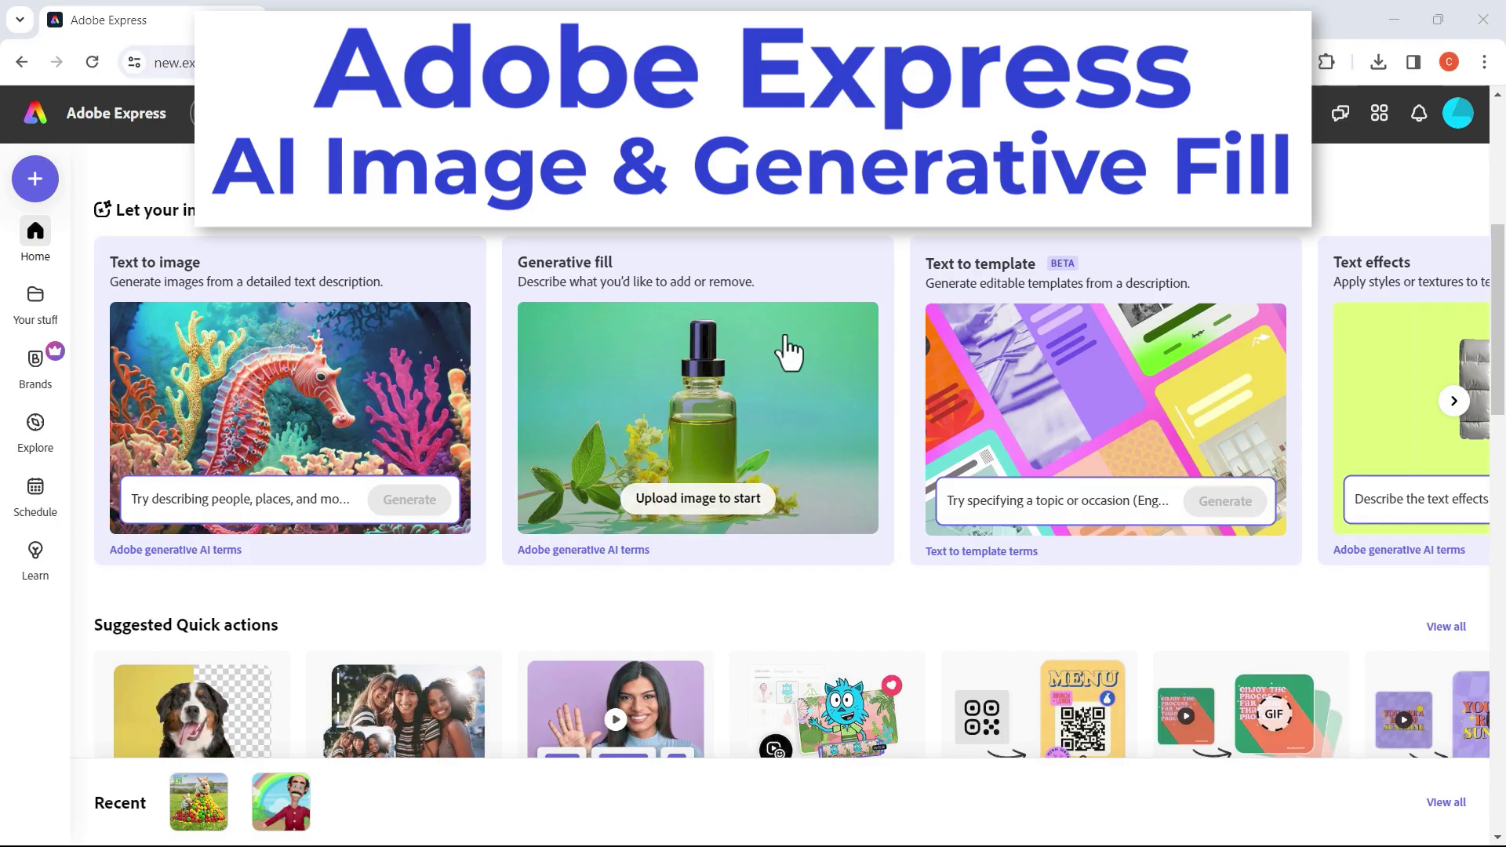
{"action": "scroll", "coordinate": [435, 305], "scroll_direction": "up", "scroll_amount": 6}
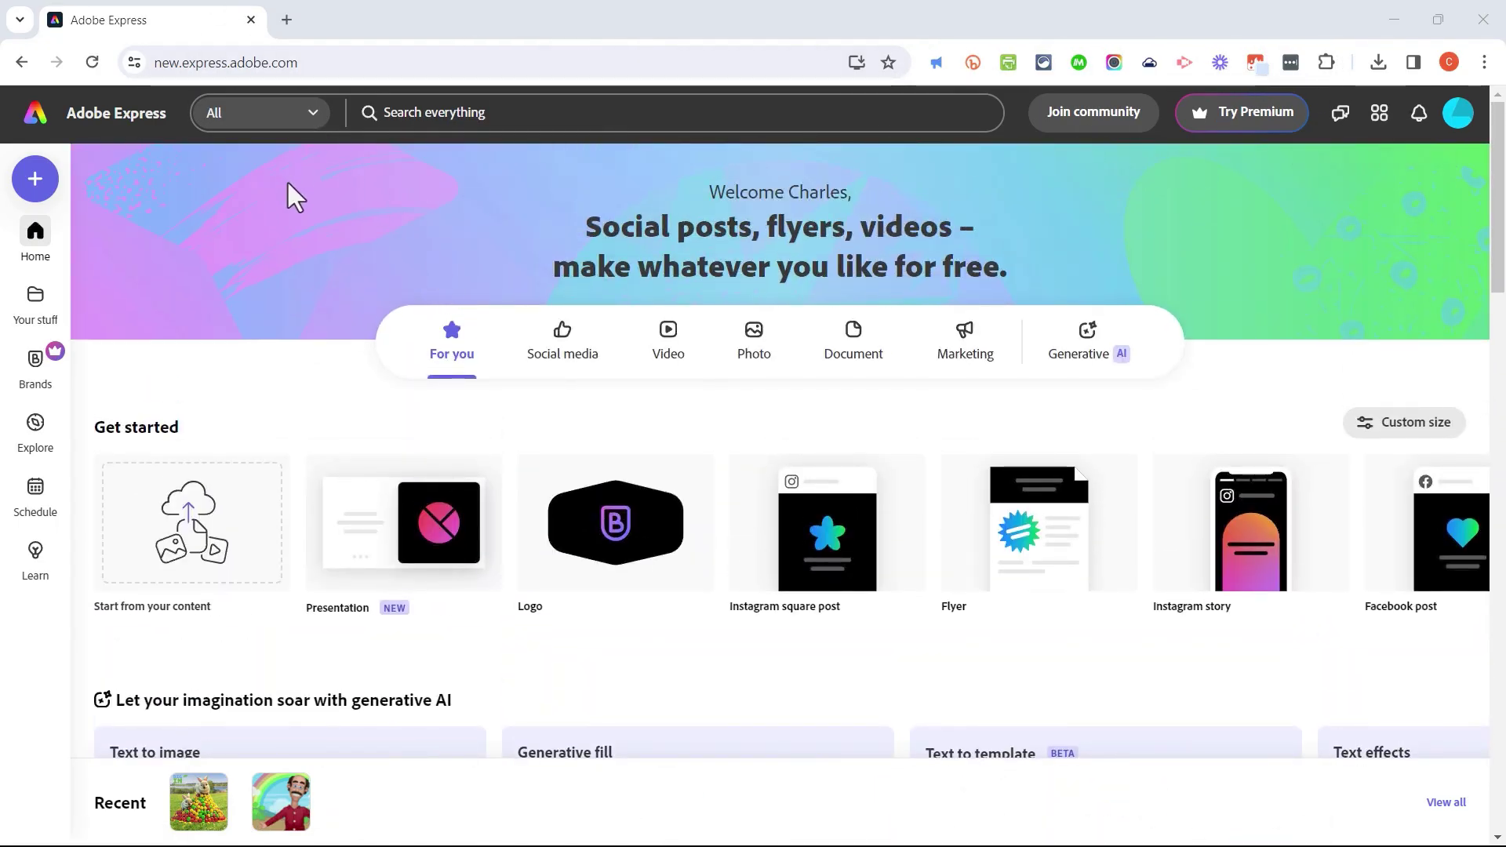
{"action": "scroll", "coordinate": [262, 368], "scroll_direction": "down", "scroll_amount": 5}
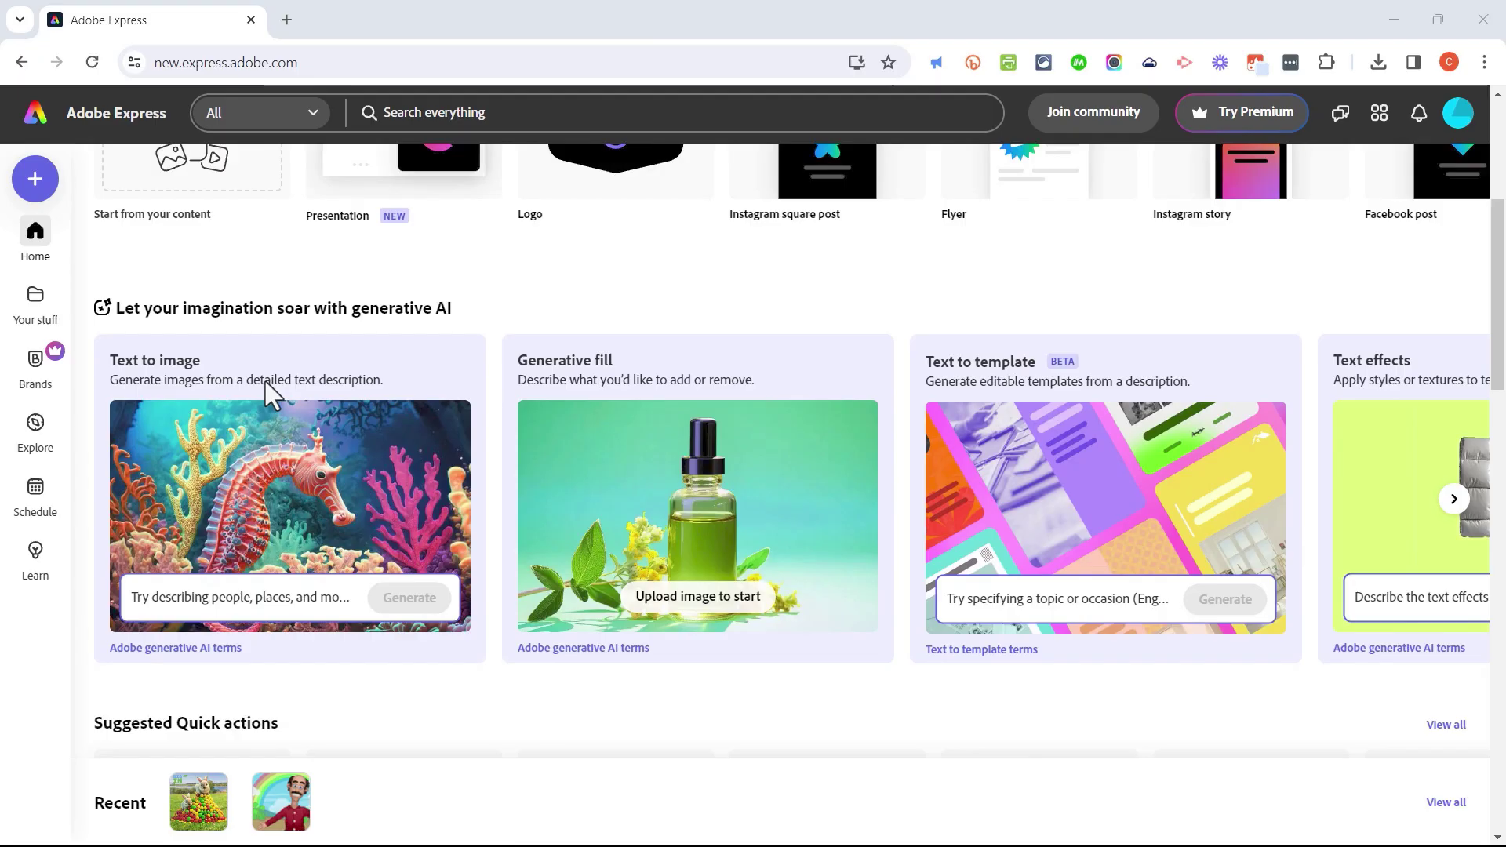
{"action": "scroll", "coordinate": [265, 381], "scroll_direction": "down", "scroll_amount": 1}
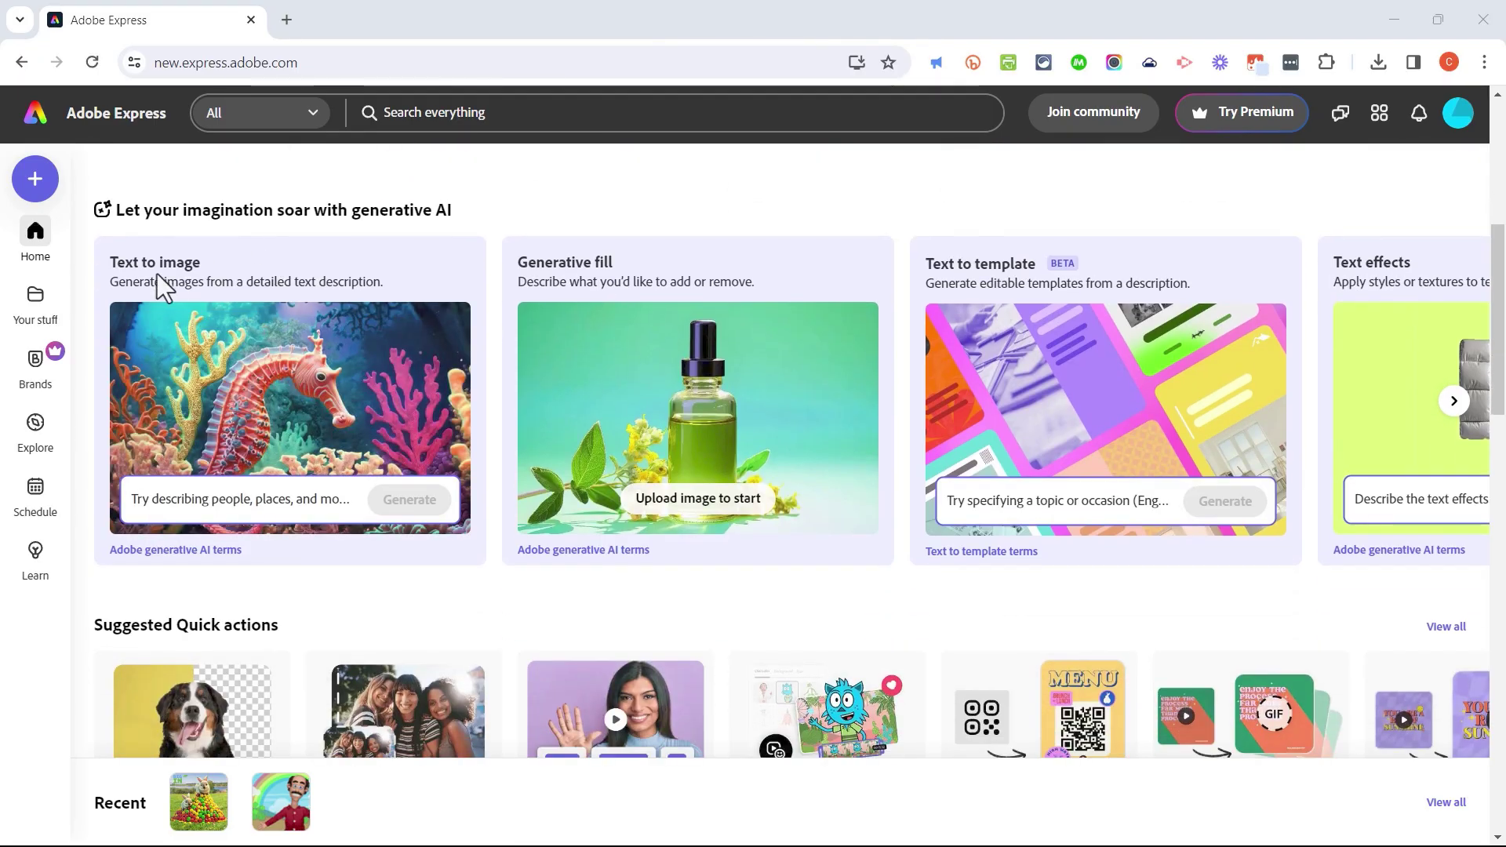
{"action": "left_click", "coordinate": [216, 498]}
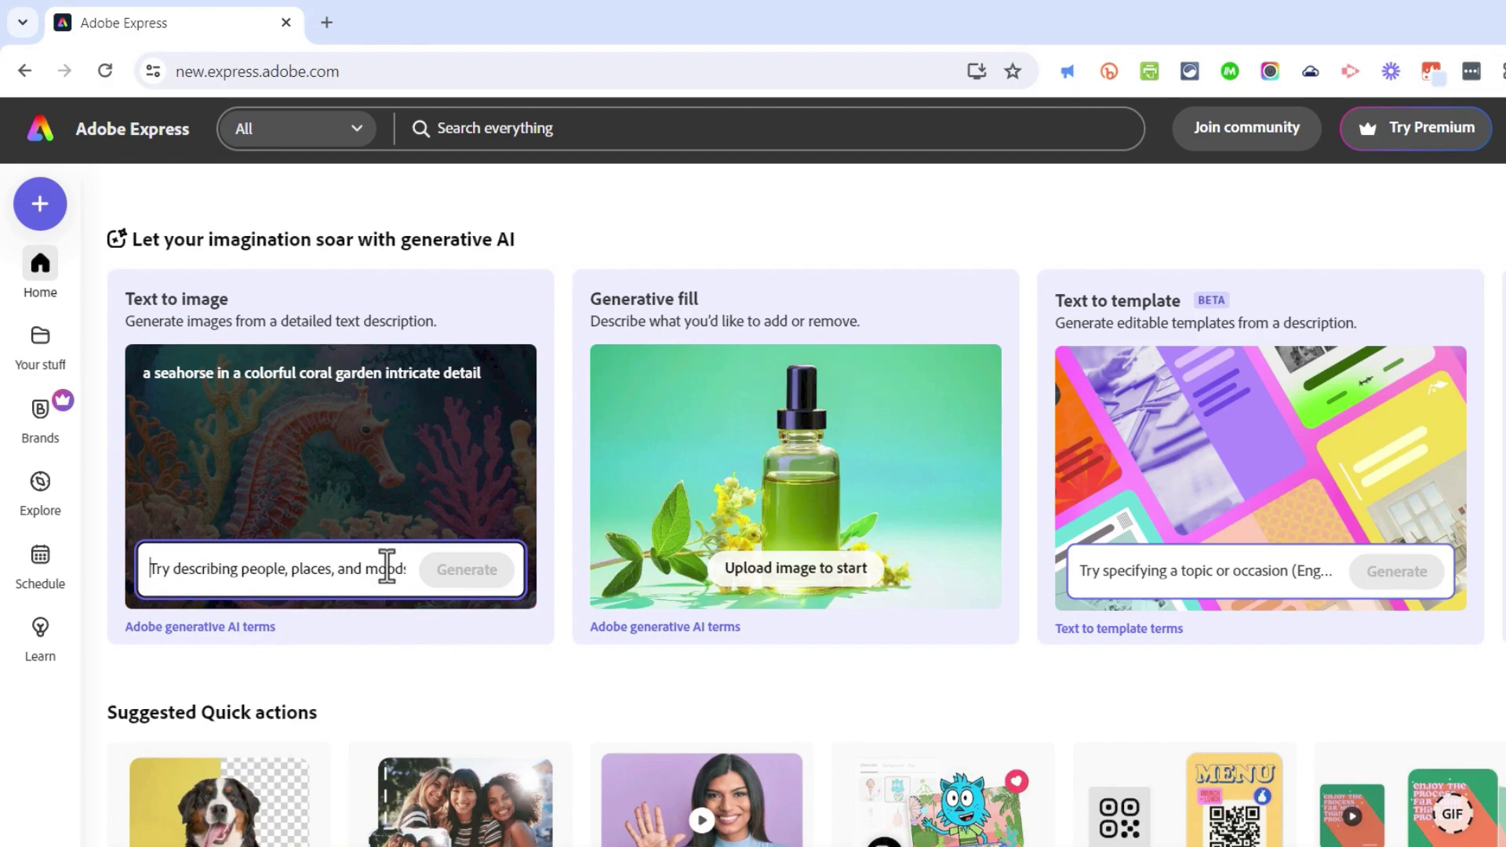
{"action": "type", "text": "A "}
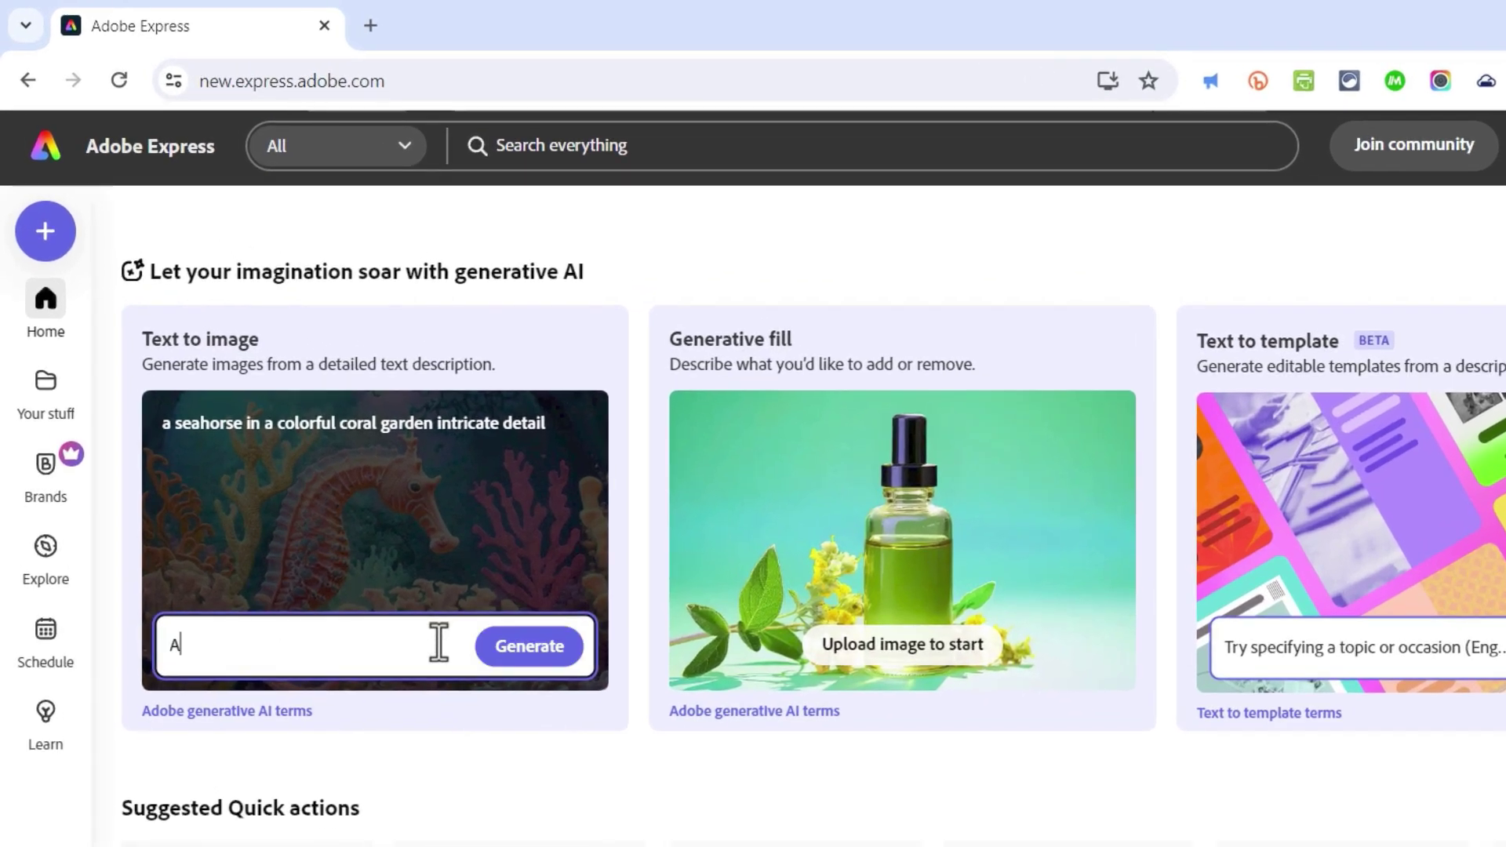
{"action": "type", "text": "flying horse with airplane wings"}
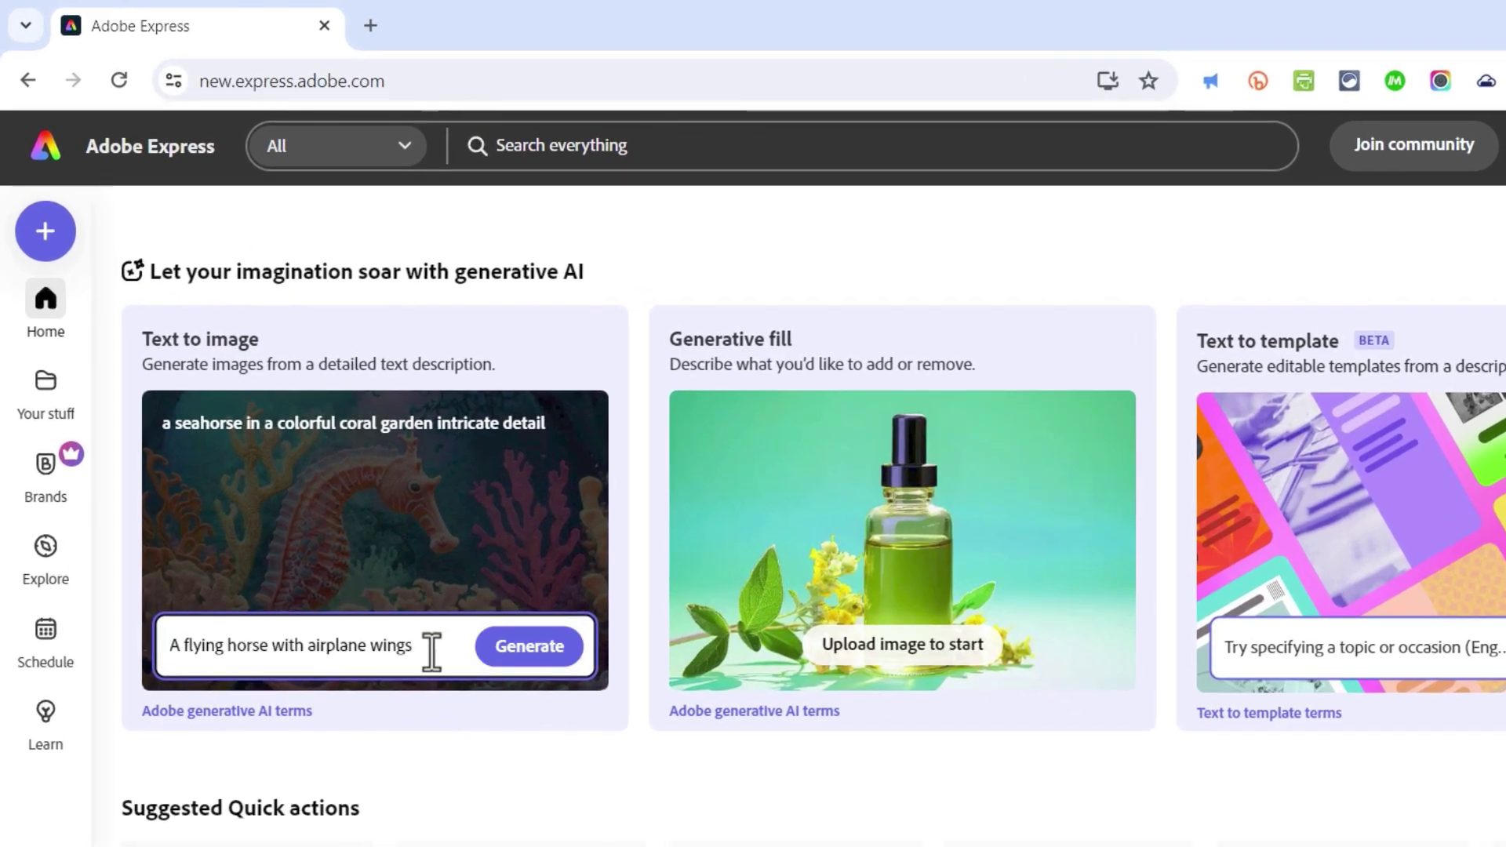
{"action": "type", "text": " through the sky with a beautiful landscp"}
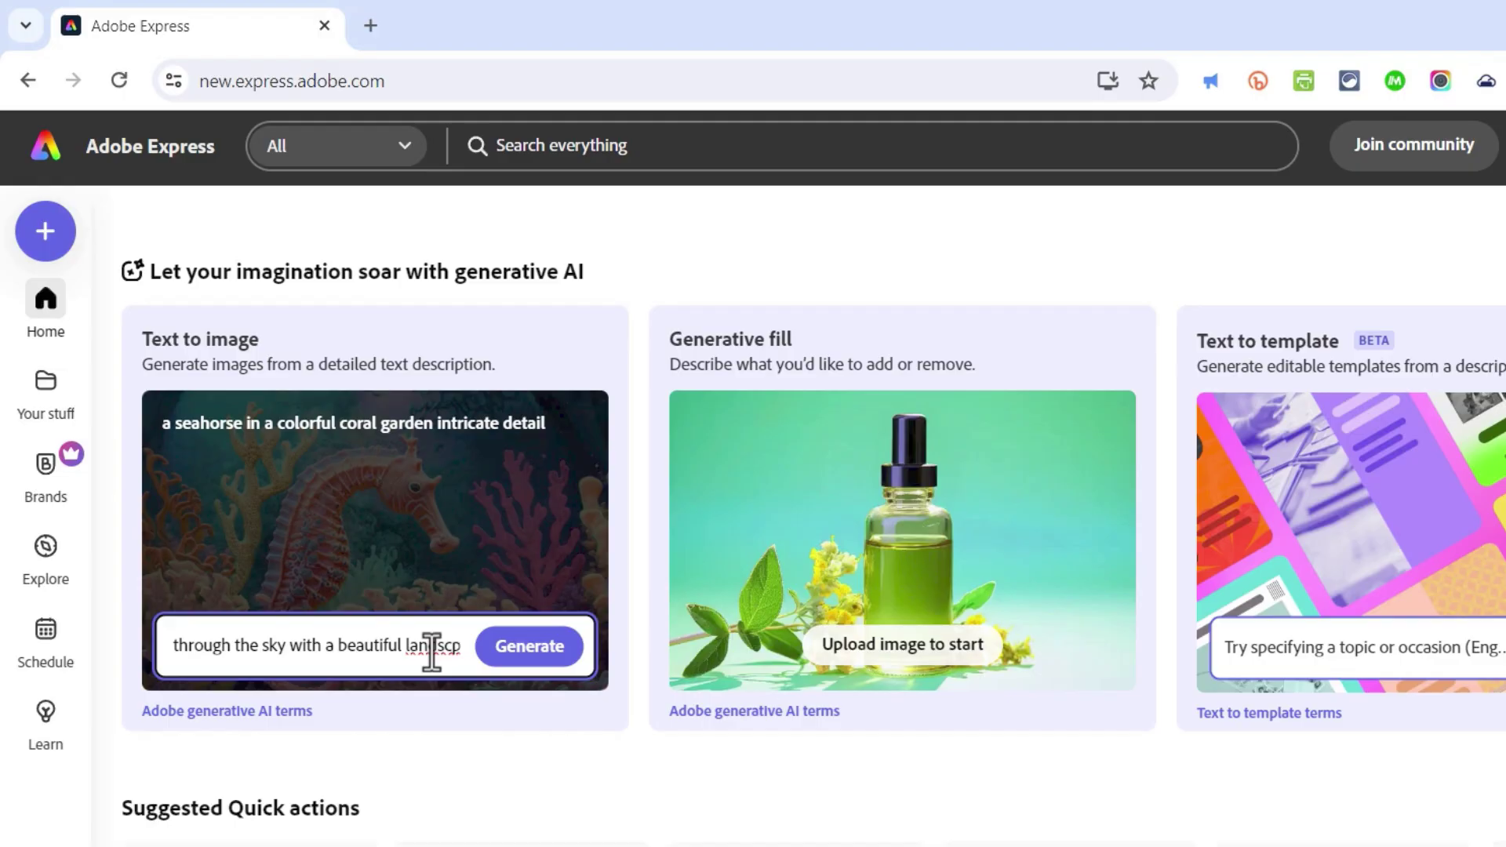
{"action": "type", "text": "pe in the background."}
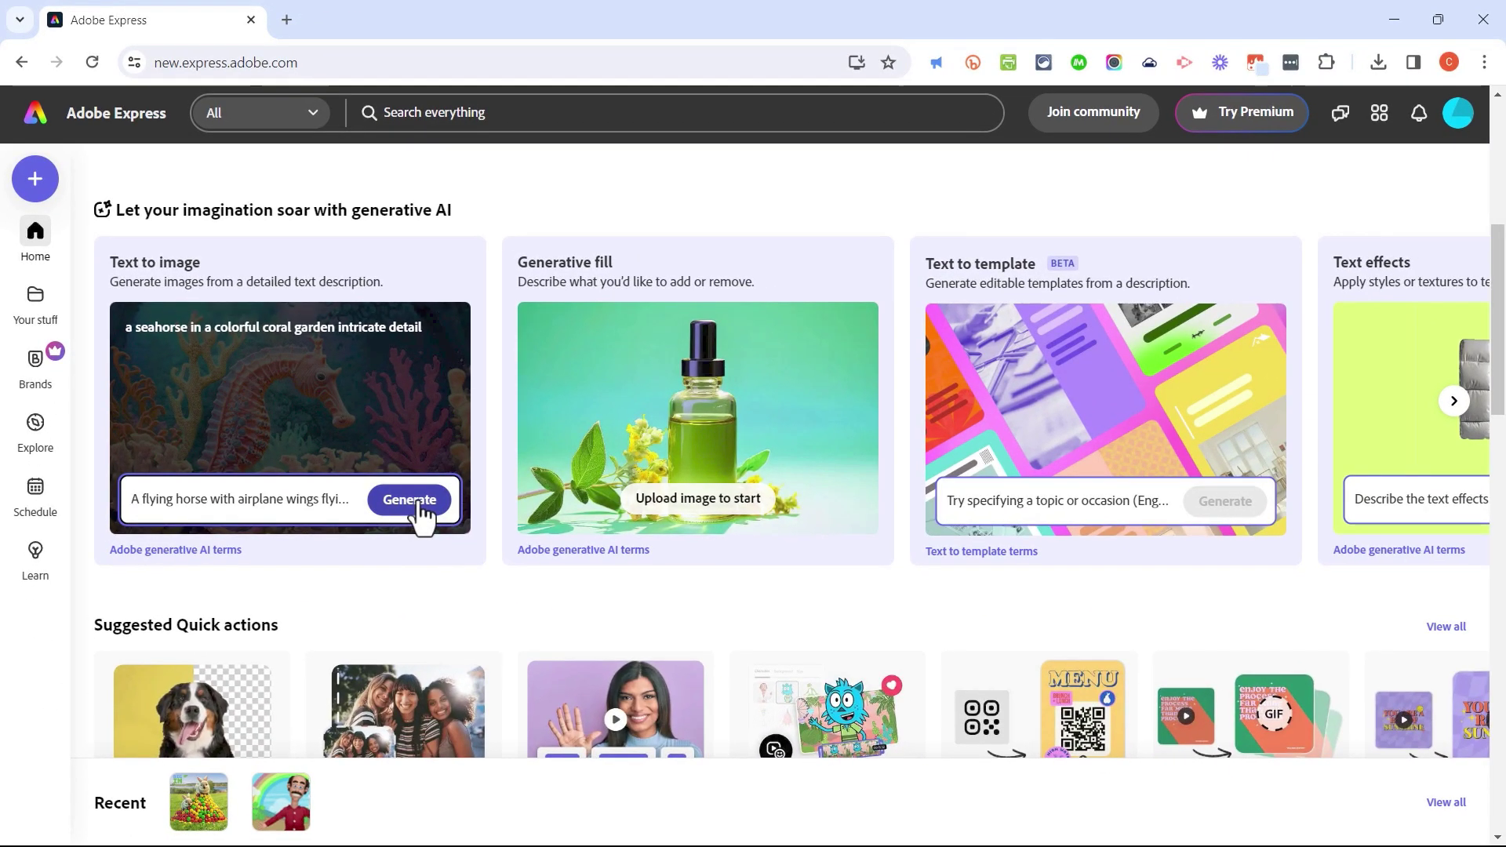
Generate the winged-horse images and try the second, third and fourth results on the canvas
{"action": "left_click", "coordinate": [529, 646]}
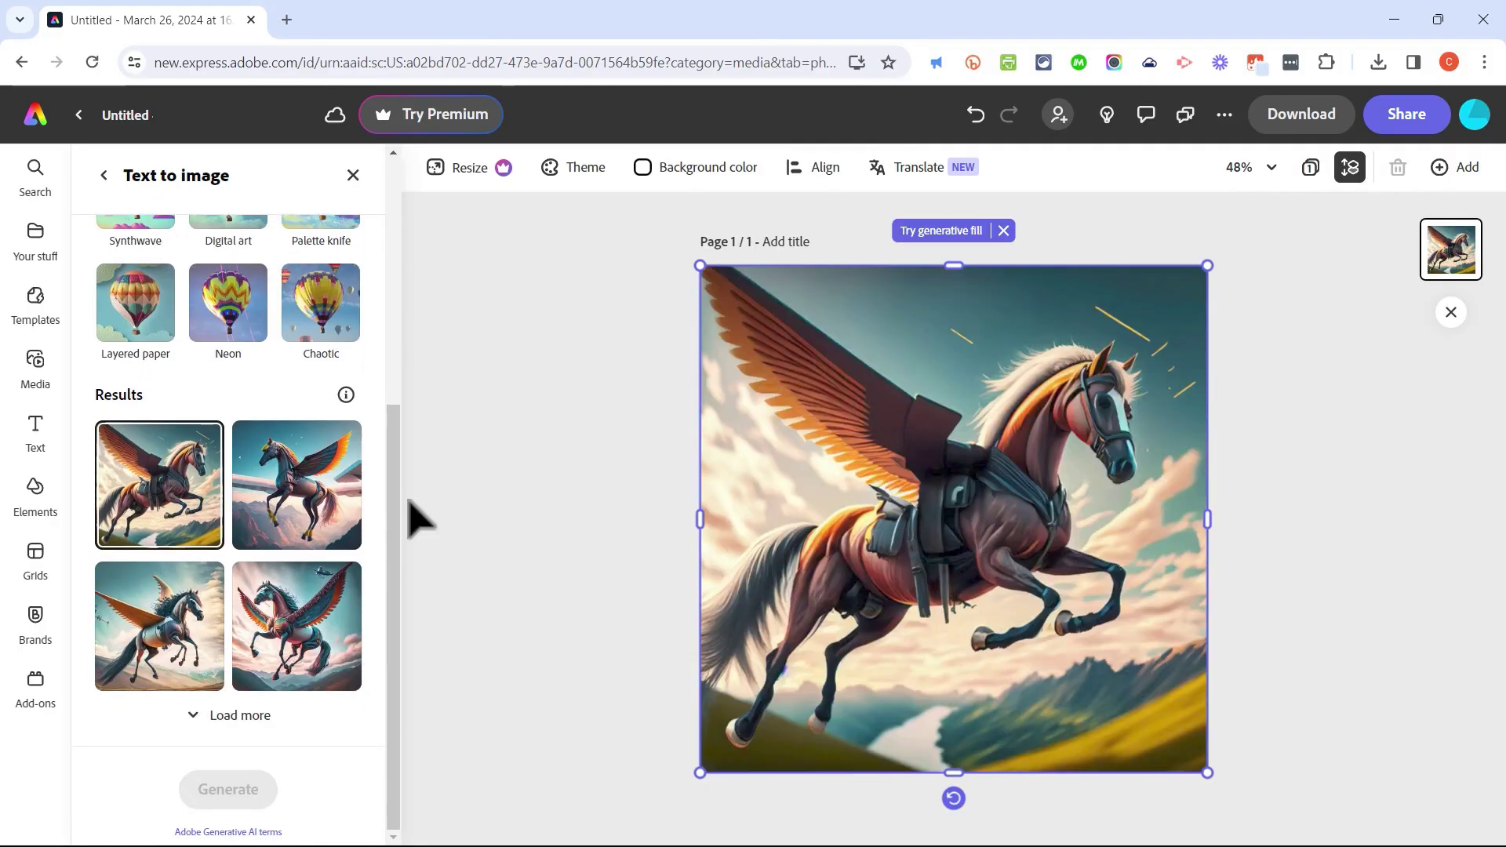
{"action": "left_click", "coordinate": [317, 509]}
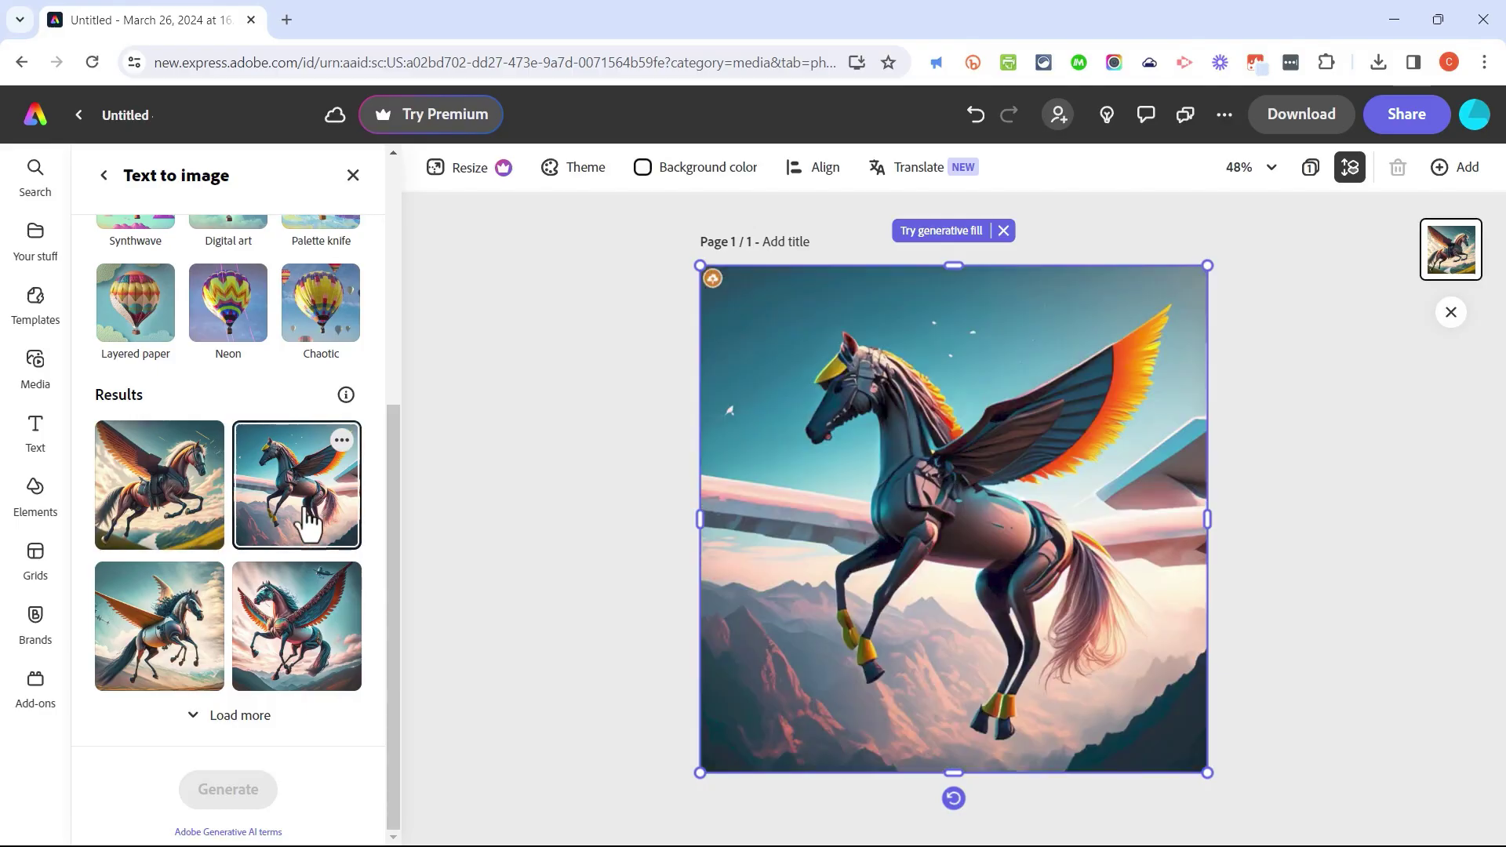
{"action": "left_click", "coordinate": [117, 668]}
{"action": "left_click", "coordinate": [296, 648]}
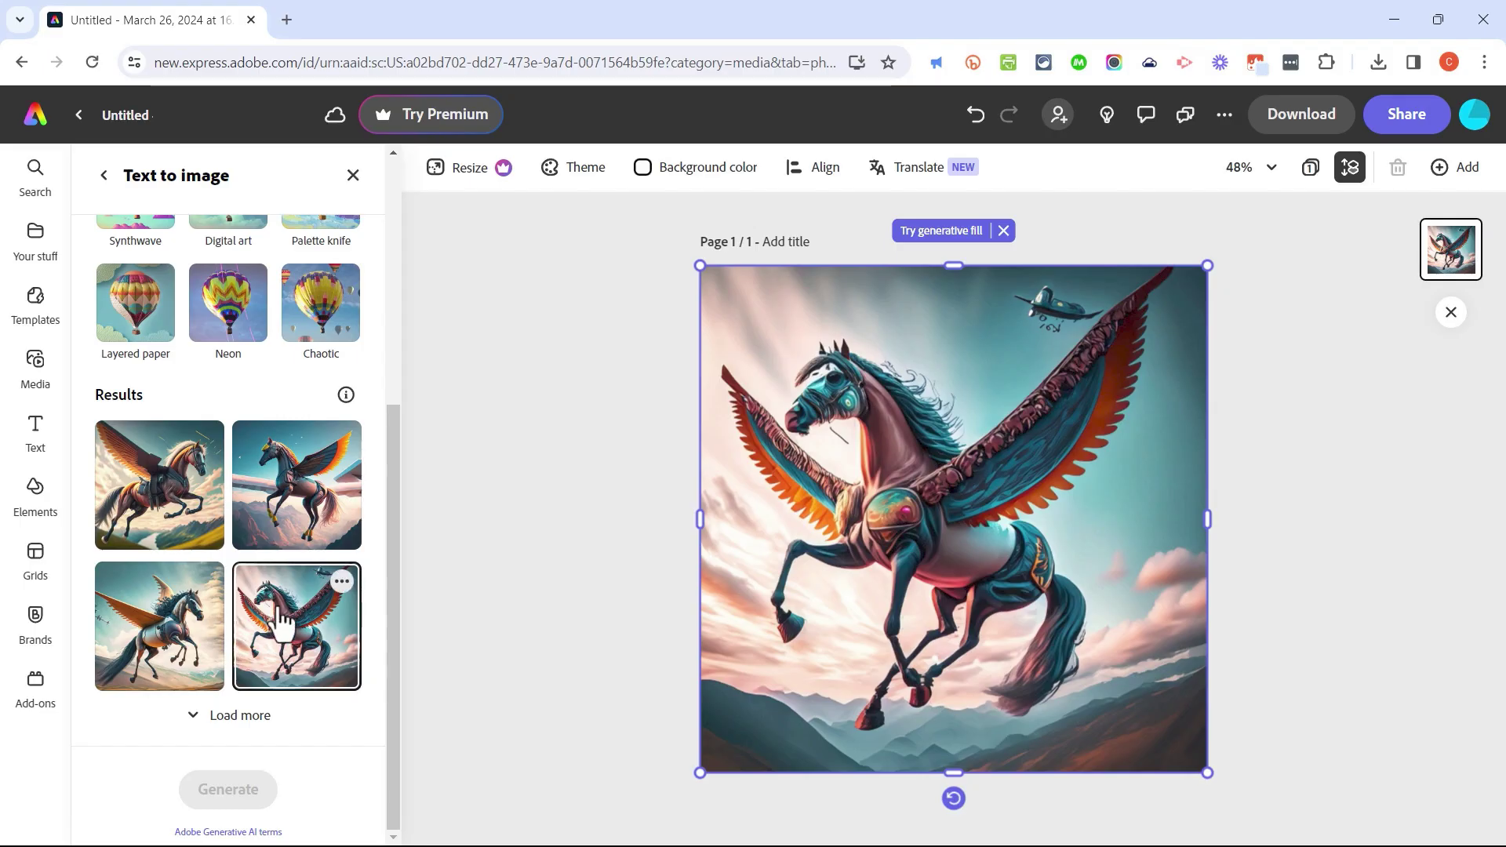
Load more results and place the orange-winged horse image on the canvas
{"action": "left_click", "coordinate": [235, 719]}
{"action": "mouse_move", "coordinate": [325, 657]}
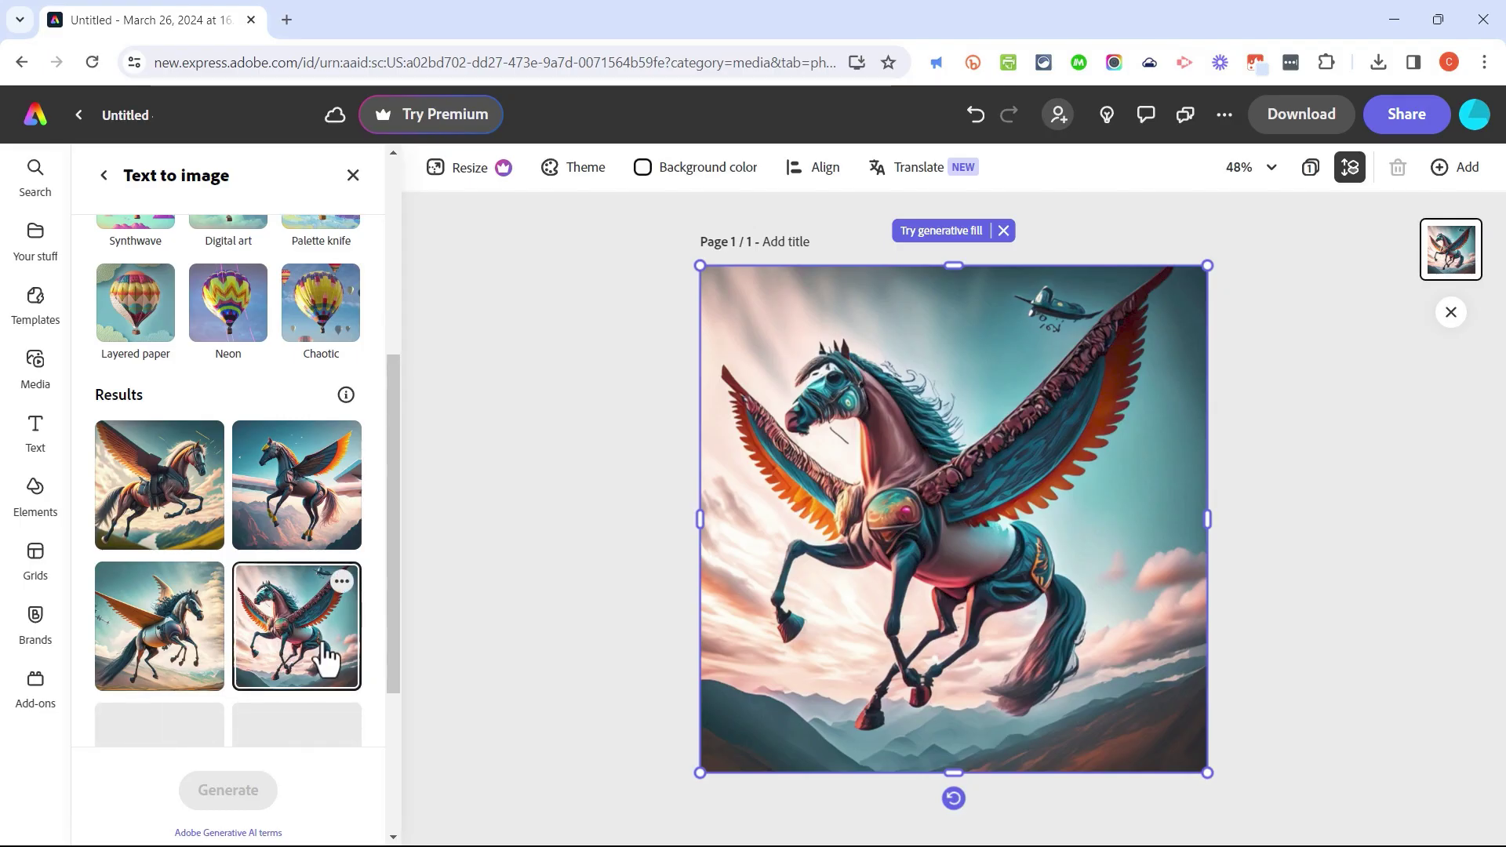
{"action": "scroll", "coordinate": [303, 667], "scroll_direction": "down", "scroll_amount": 4}
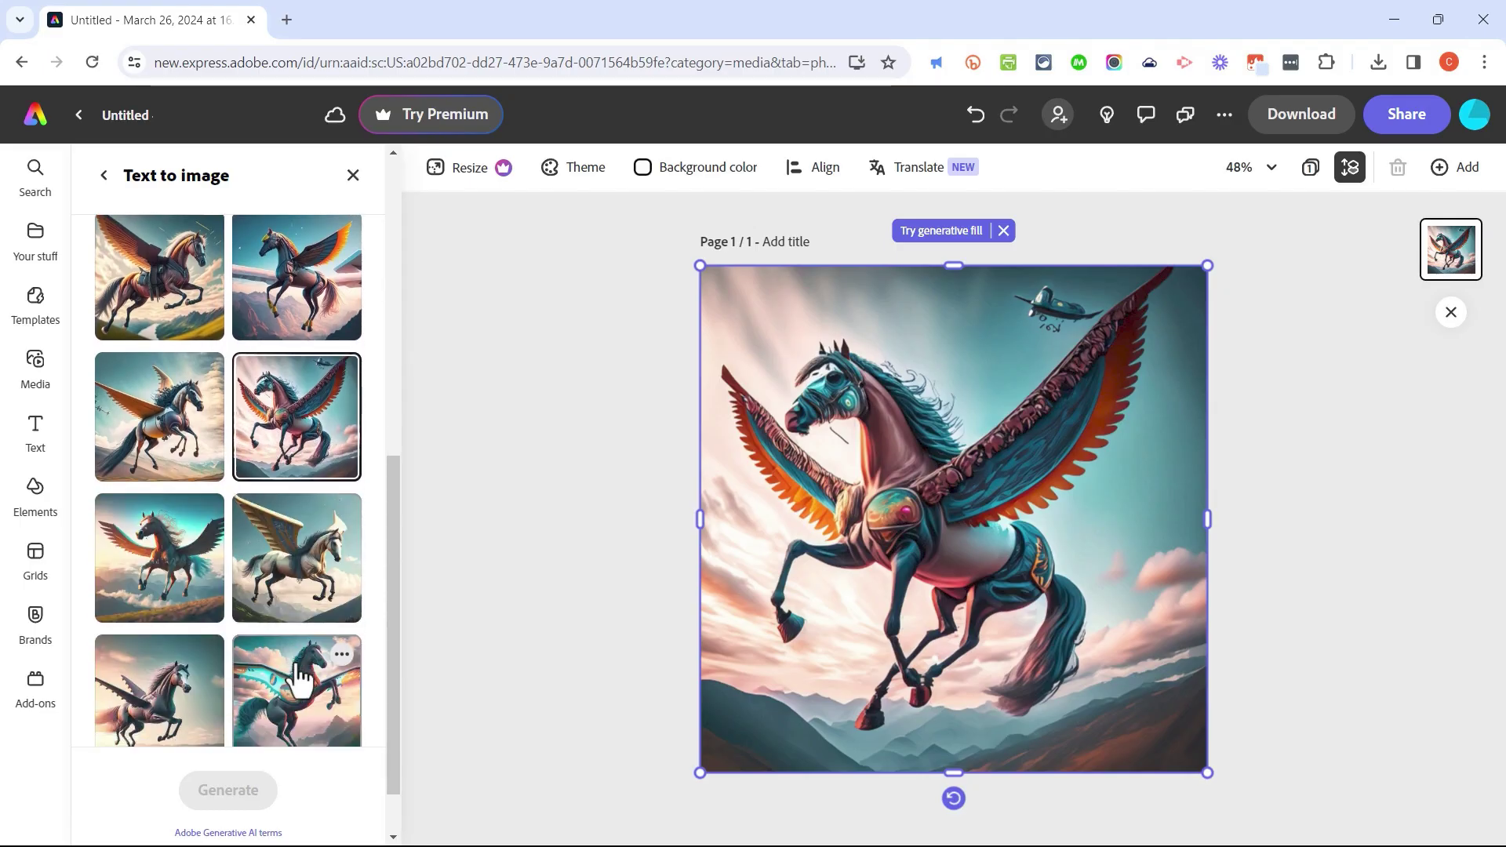
{"action": "scroll", "coordinate": [227, 580], "scroll_direction": "up", "scroll_amount": 3}
{"action": "left_click", "coordinate": [161, 546]}
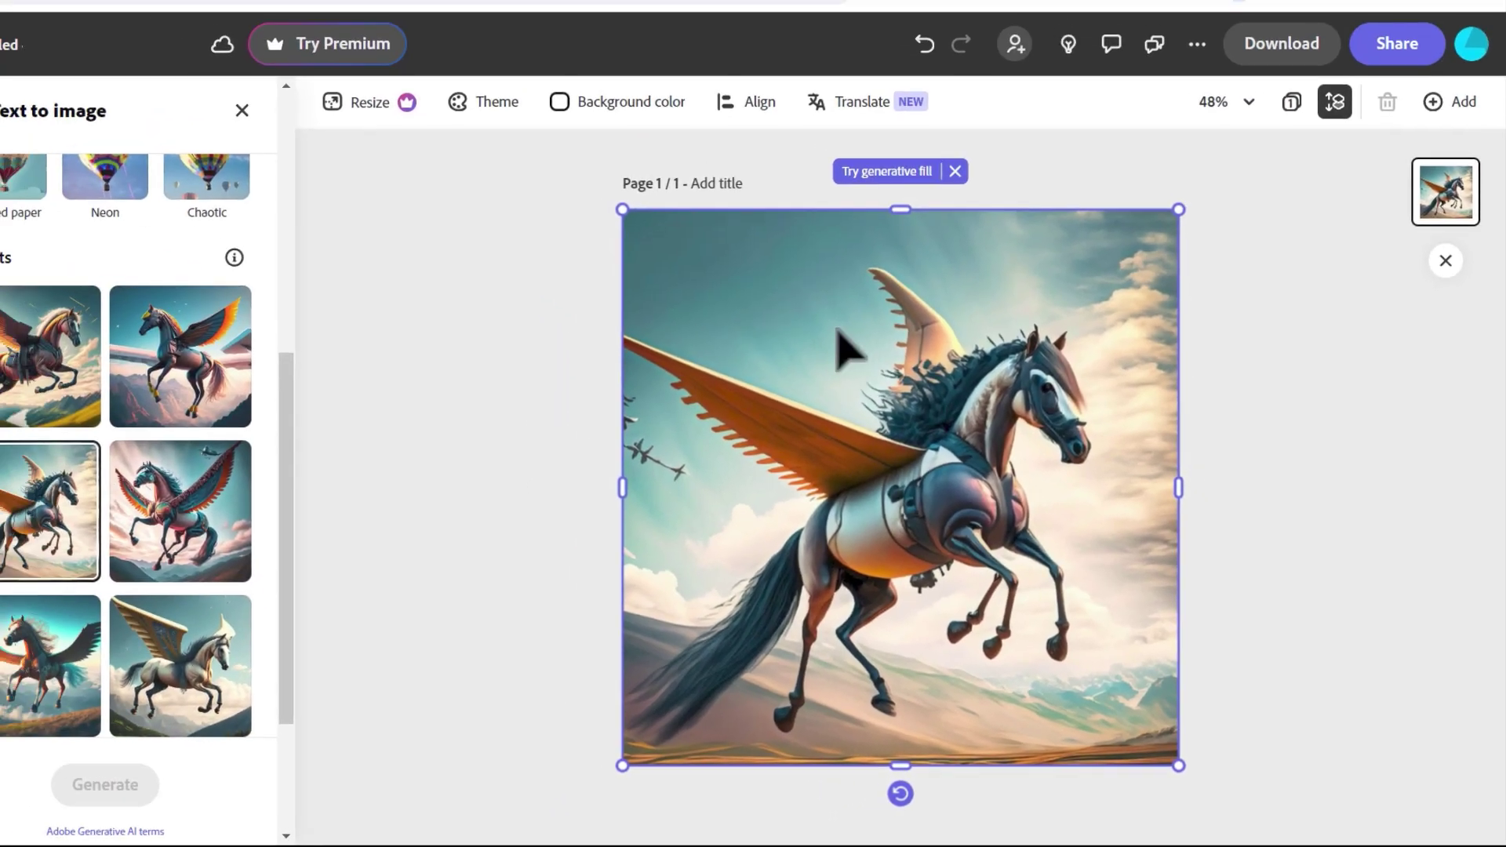
Start generative fill on the horse and mask its hind hooves with a size 37 brush
{"action": "left_click", "coordinate": [885, 171]}
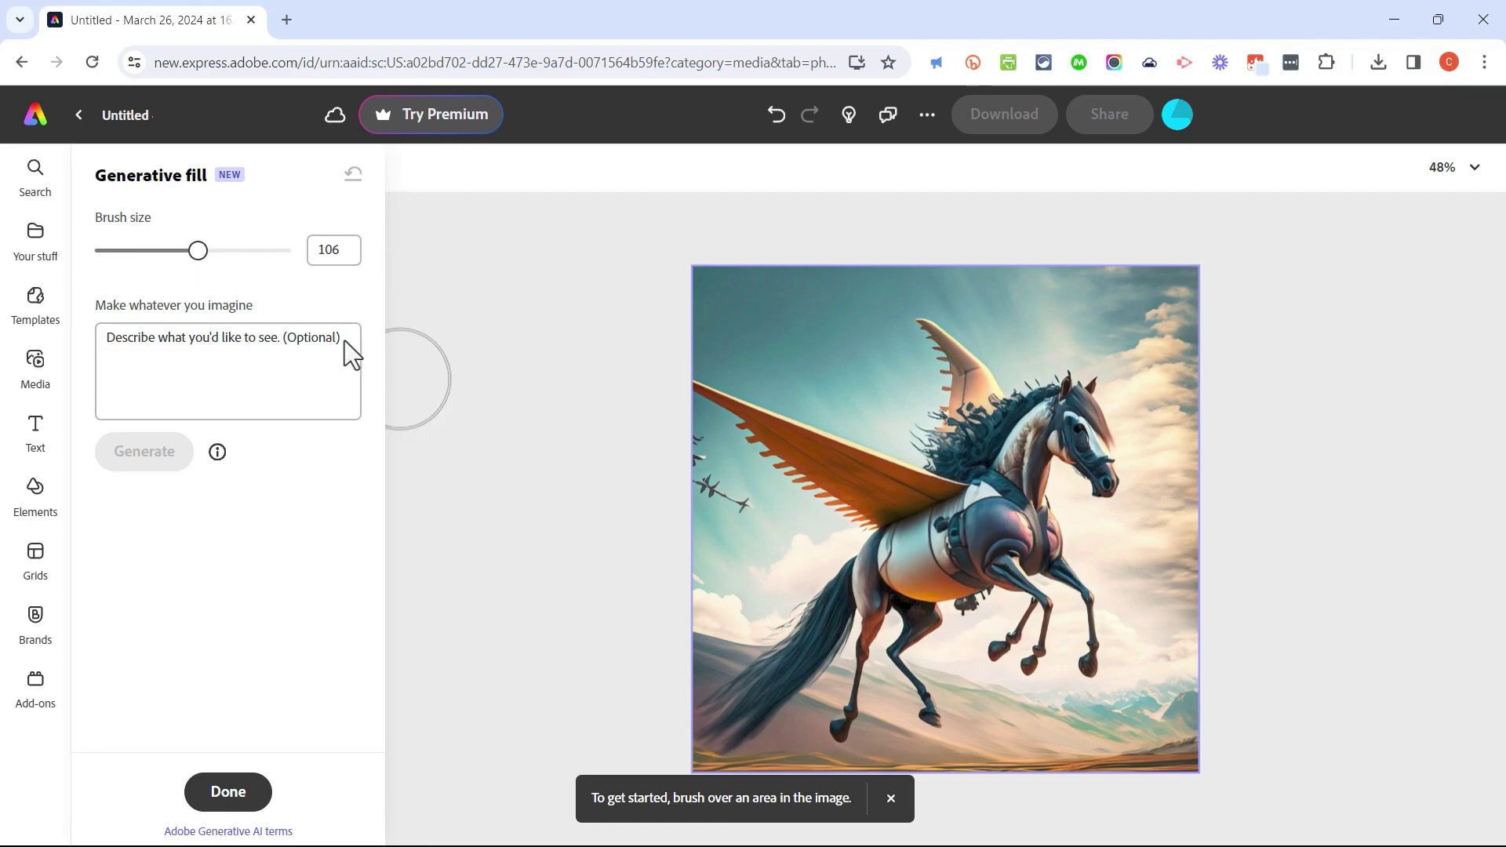
{"action": "left_click_drag", "start_coordinate": [153, 253], "coordinate": [134, 252]}
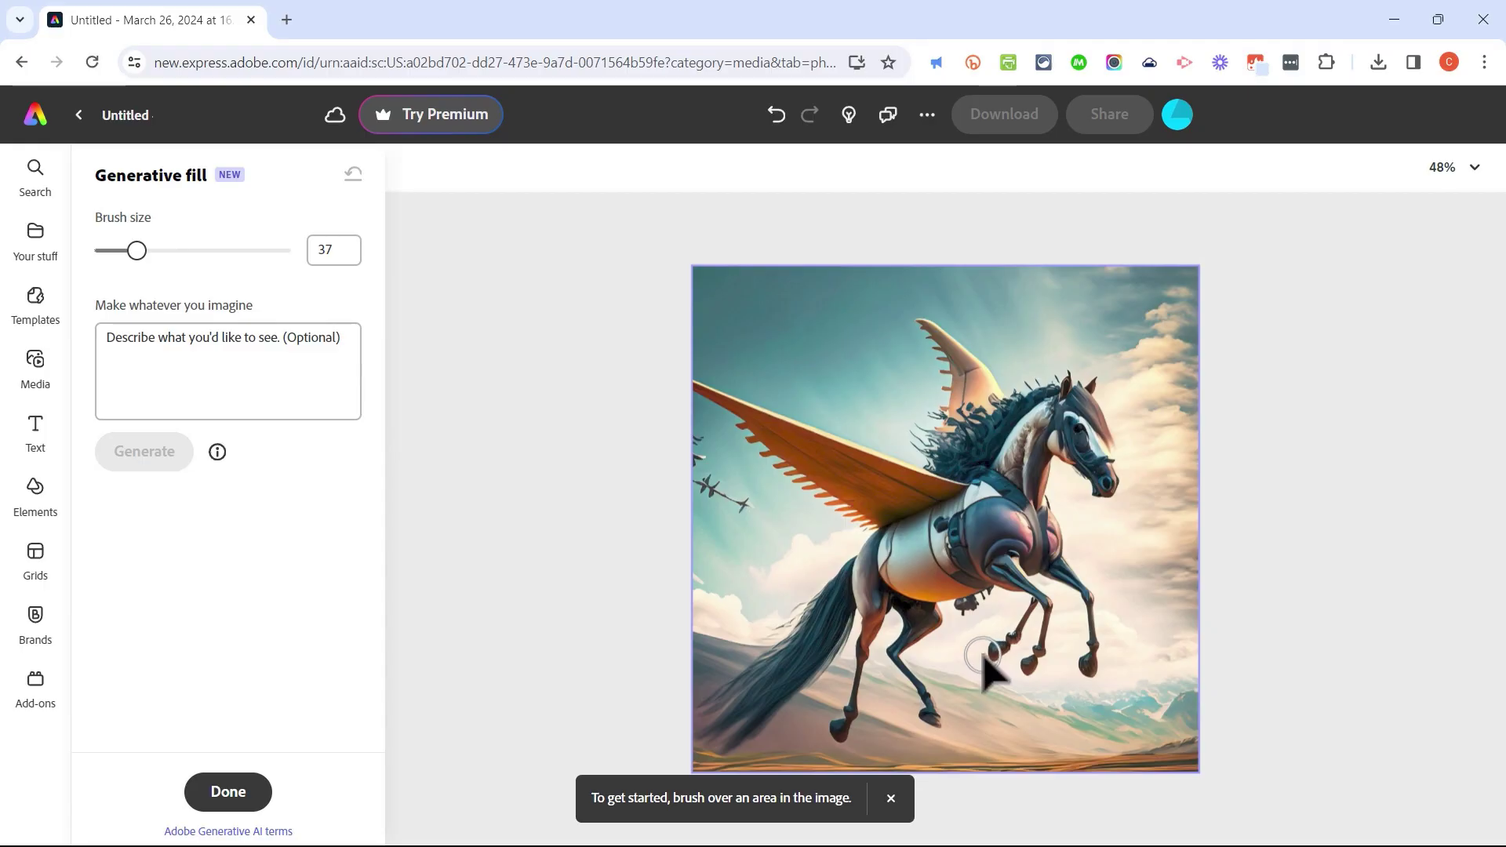
{"action": "left_click_drag", "start_coordinate": [992, 657], "coordinate": [1021, 618]}
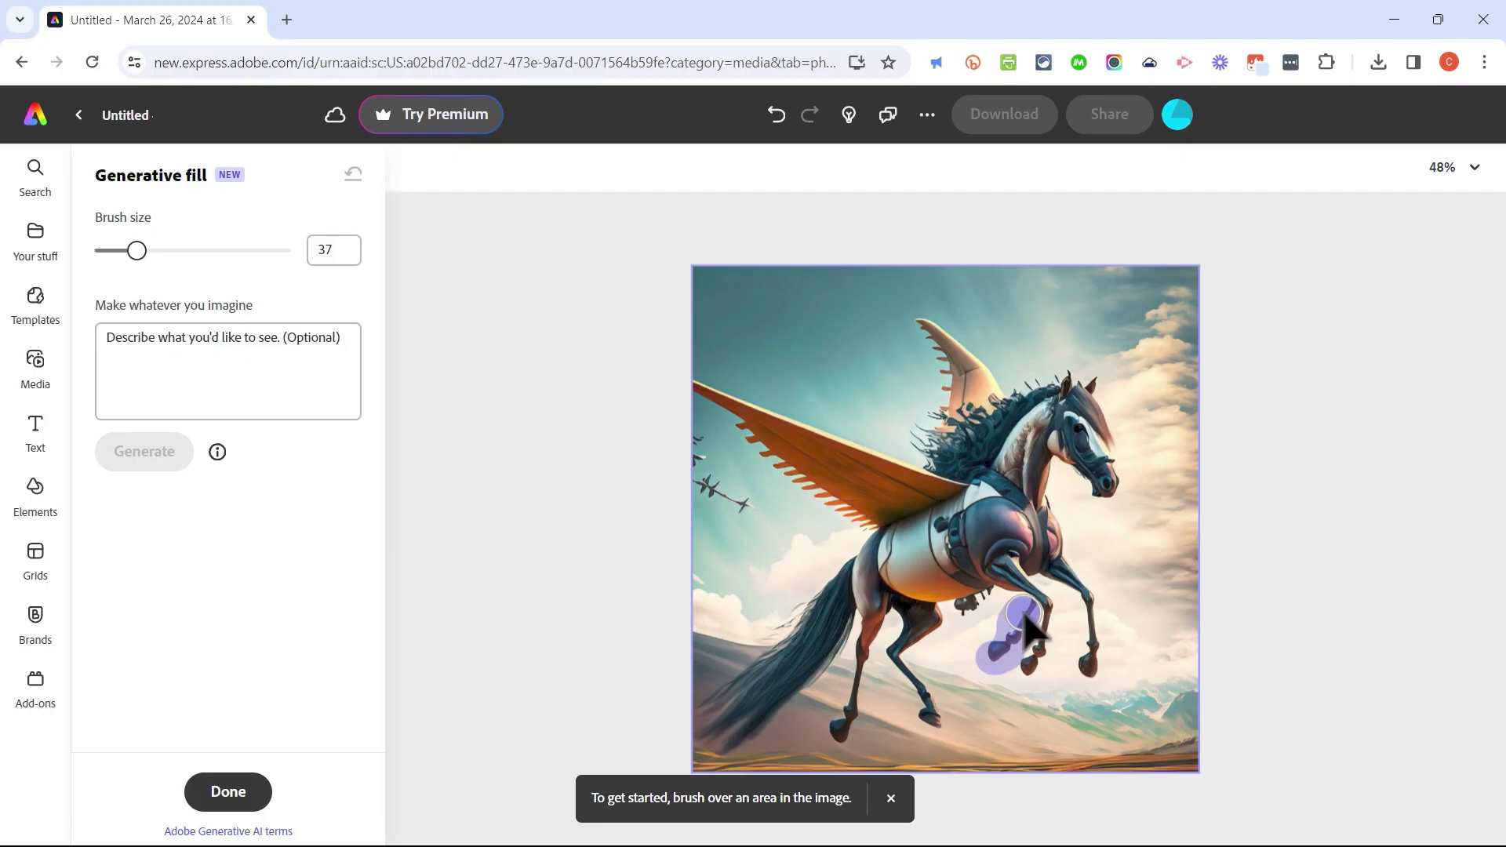
{"action": "mouse_move", "coordinate": [1028, 627]}
{"action": "left_mouse_down"}
{"action": "mouse_move", "coordinate": [1025, 608]}
{"action": "mouse_move", "coordinate": [992, 676]}
{"action": "left_mouse_up"}
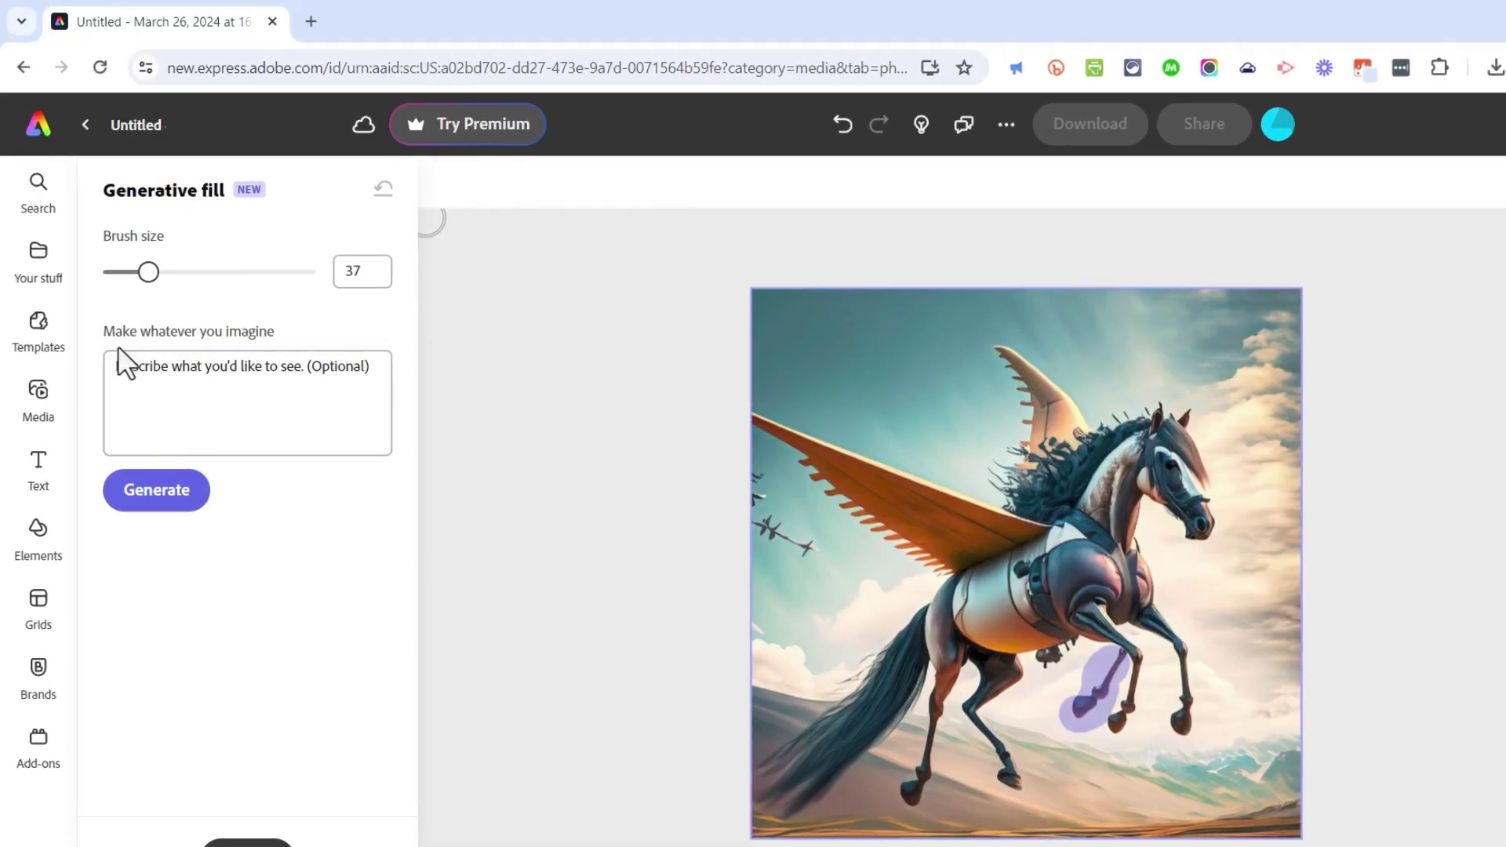
Generate fills with the prompt 'Remove the leg.' over the masked rear leg area
{"action": "left_click", "coordinate": [264, 365]}
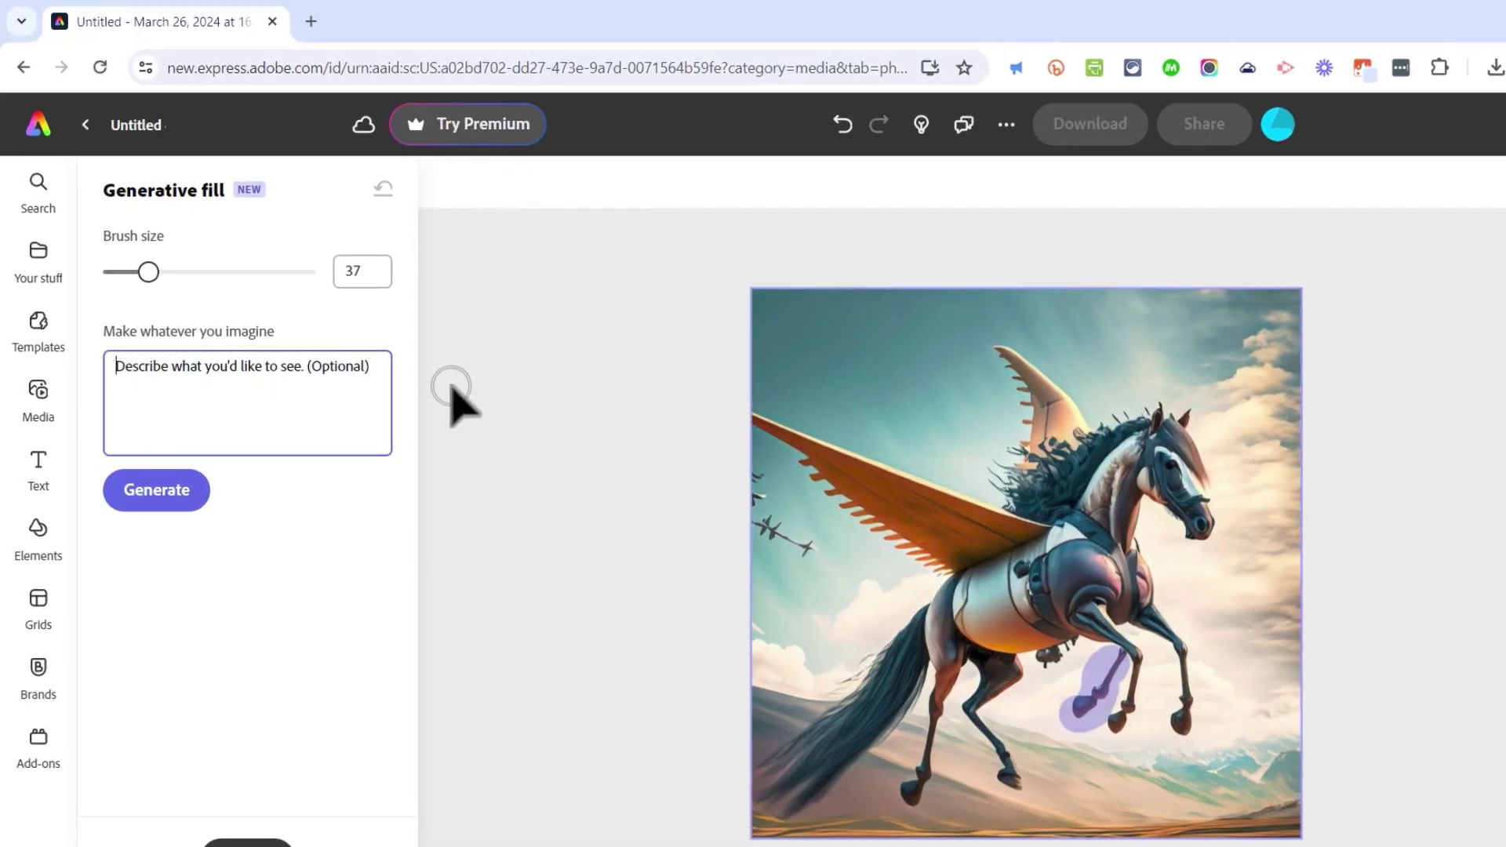
{"action": "type", "text": "Remove the le"}
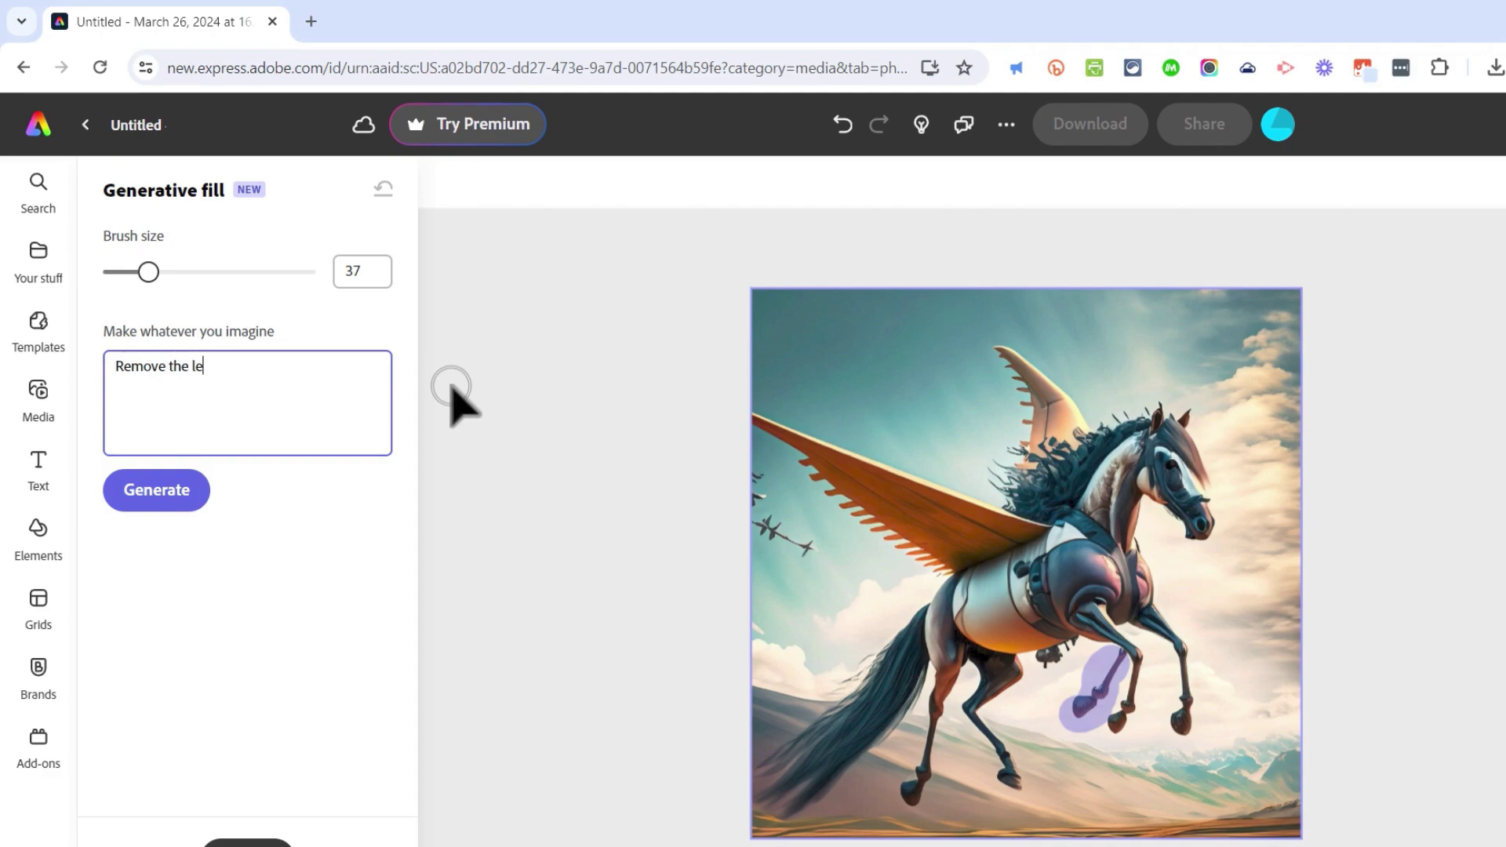
{"action": "type", "text": "g."}
{"action": "left_click", "coordinate": [174, 506]}
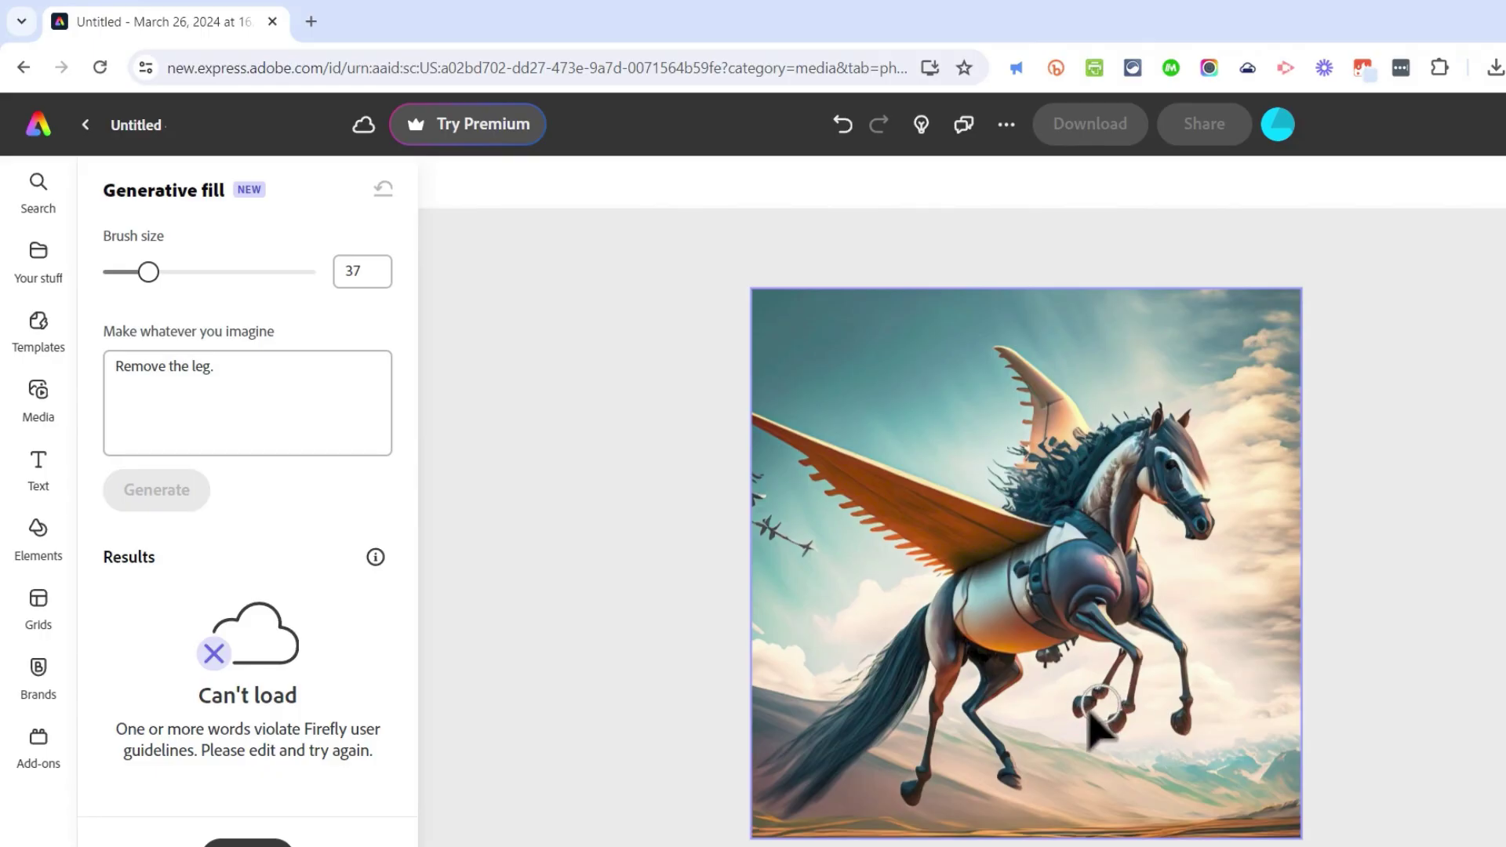
{"action": "mouse_move", "coordinate": [1089, 714]}
{"action": "left_mouse_down"}
{"action": "mouse_move", "coordinate": [1076, 728]}
{"action": "mouse_move", "coordinate": [1119, 661]}
{"action": "left_mouse_up"}
{"action": "left_click", "coordinate": [160, 367]}
{"action": "left_click_drag", "start_coordinate": [212, 367], "coordinate": [173, 367]}
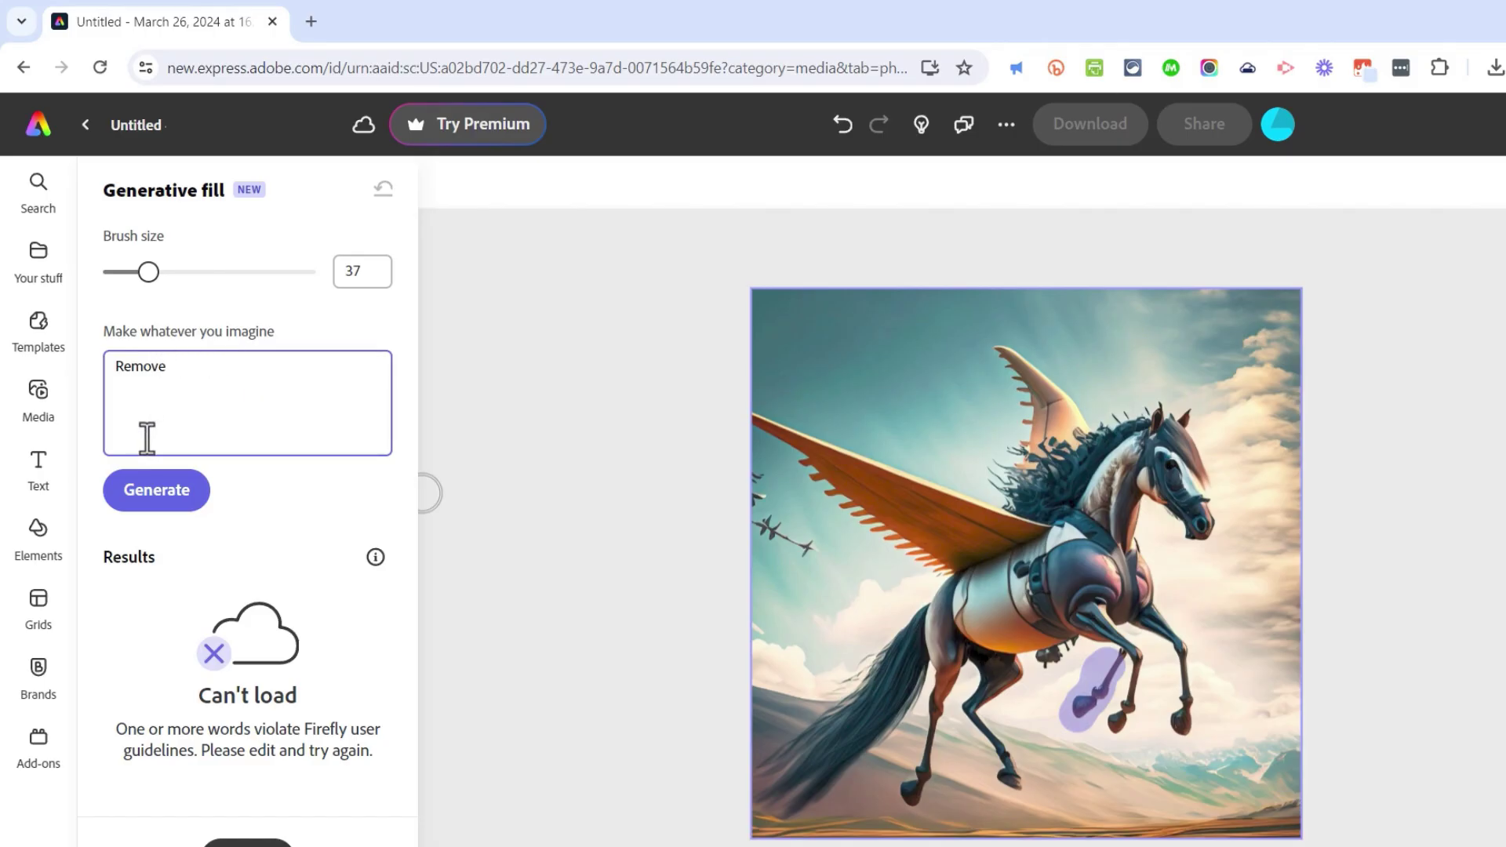
{"action": "left_click", "coordinate": [158, 502]}
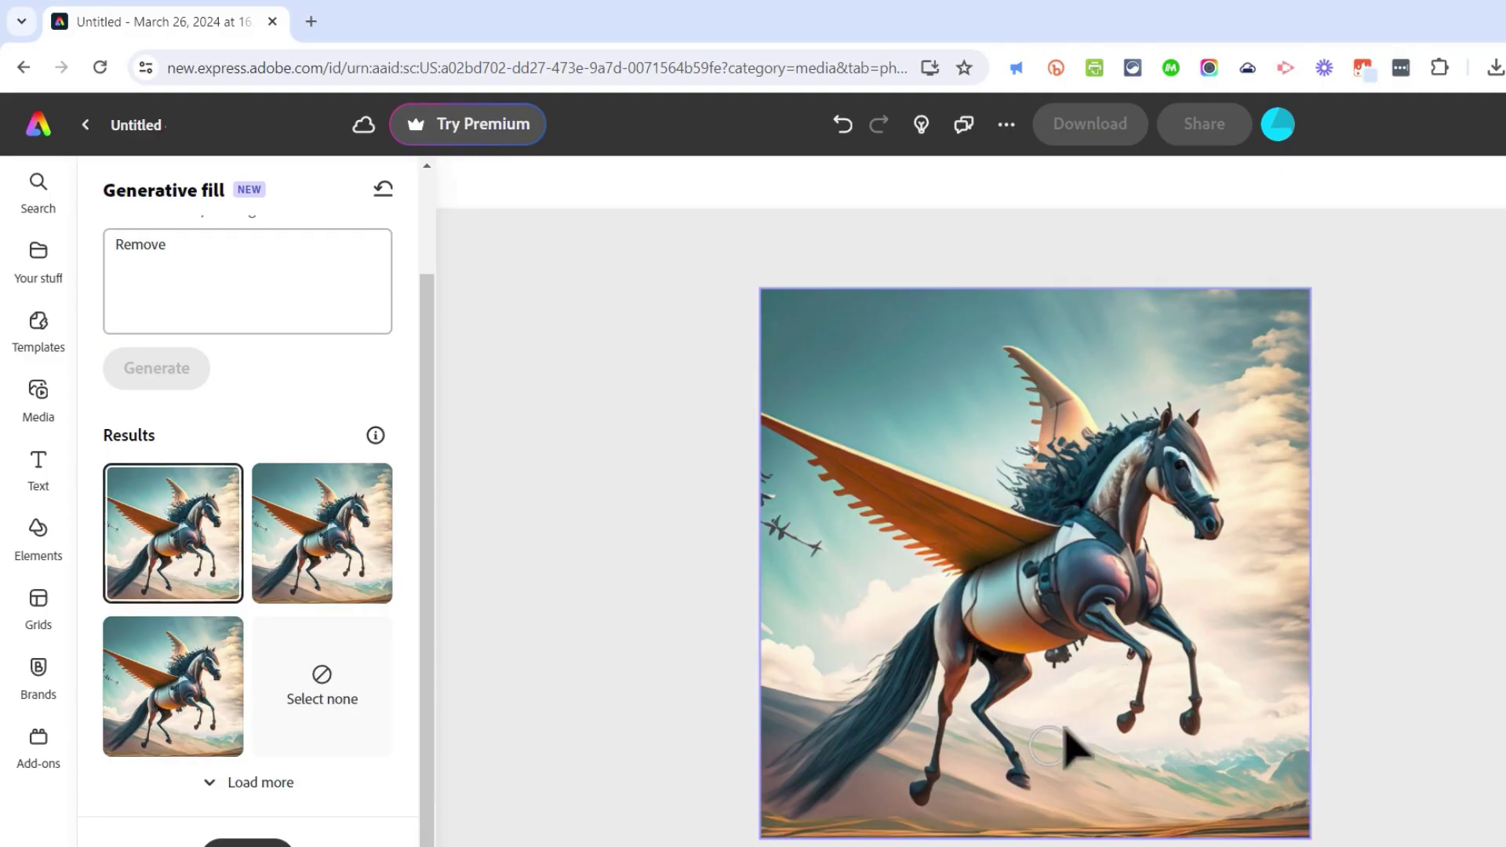
Mask another leg spot, generate with prompt 'remove', and keep the first variation
{"action": "left_click", "coordinate": [1122, 666]}
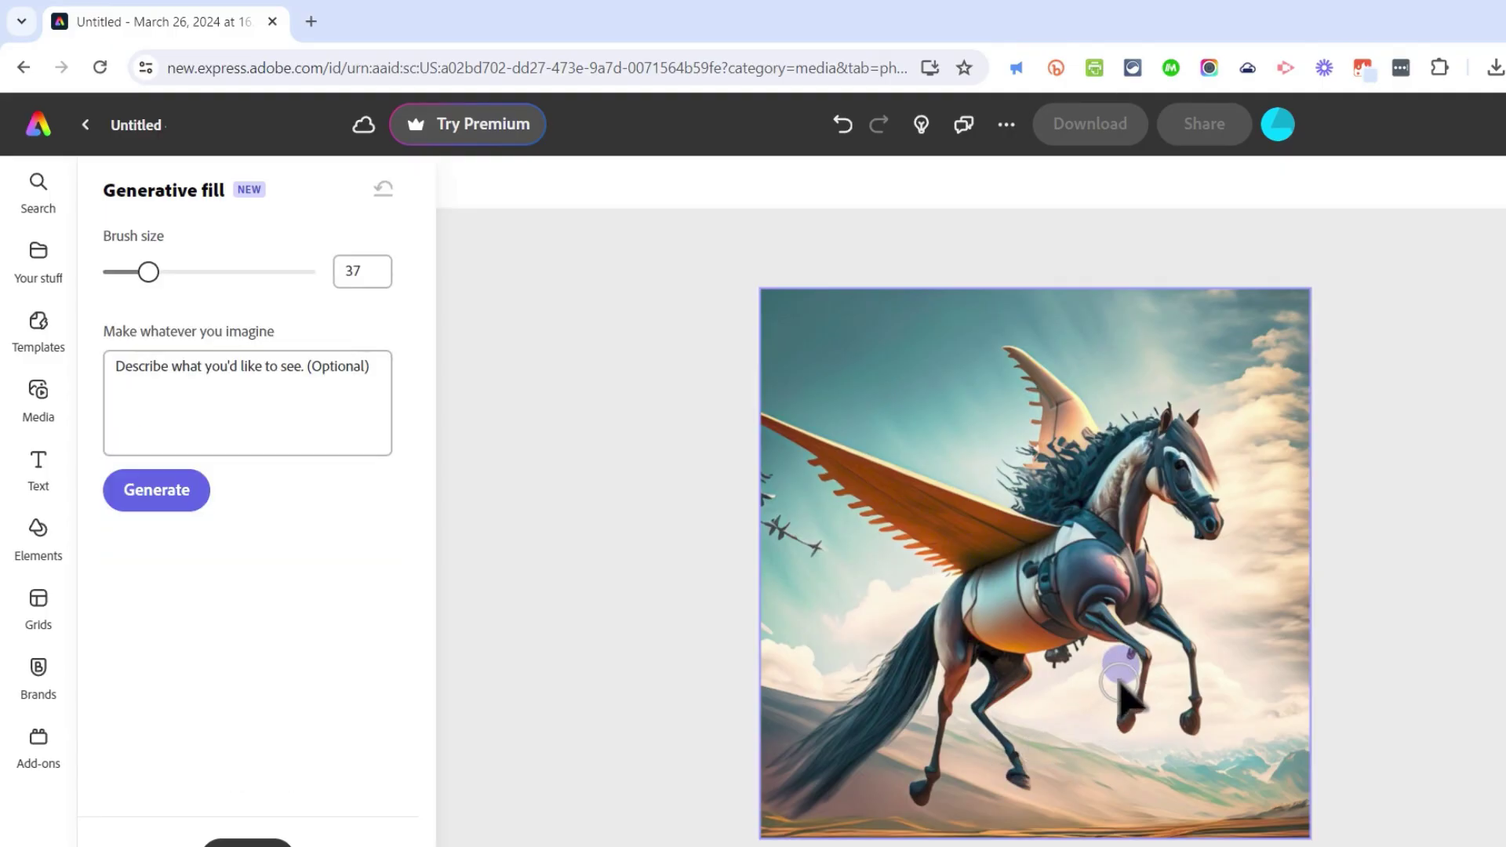
{"action": "left_click", "coordinate": [214, 387]}
{"action": "type", "text": "remove"}
{"action": "key", "text": "Return"}
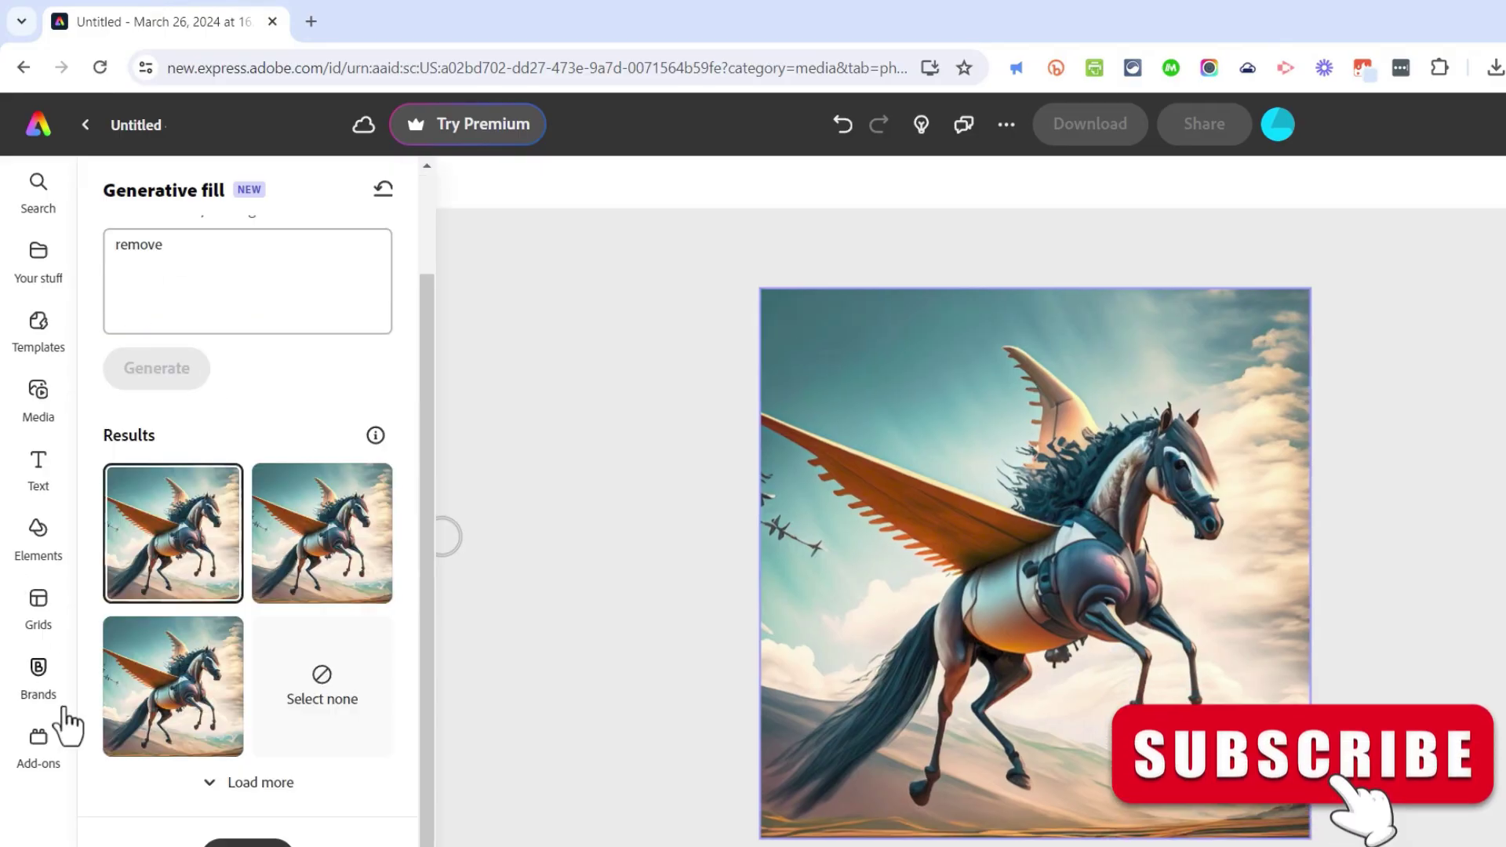
{"action": "left_click", "coordinate": [313, 558]}
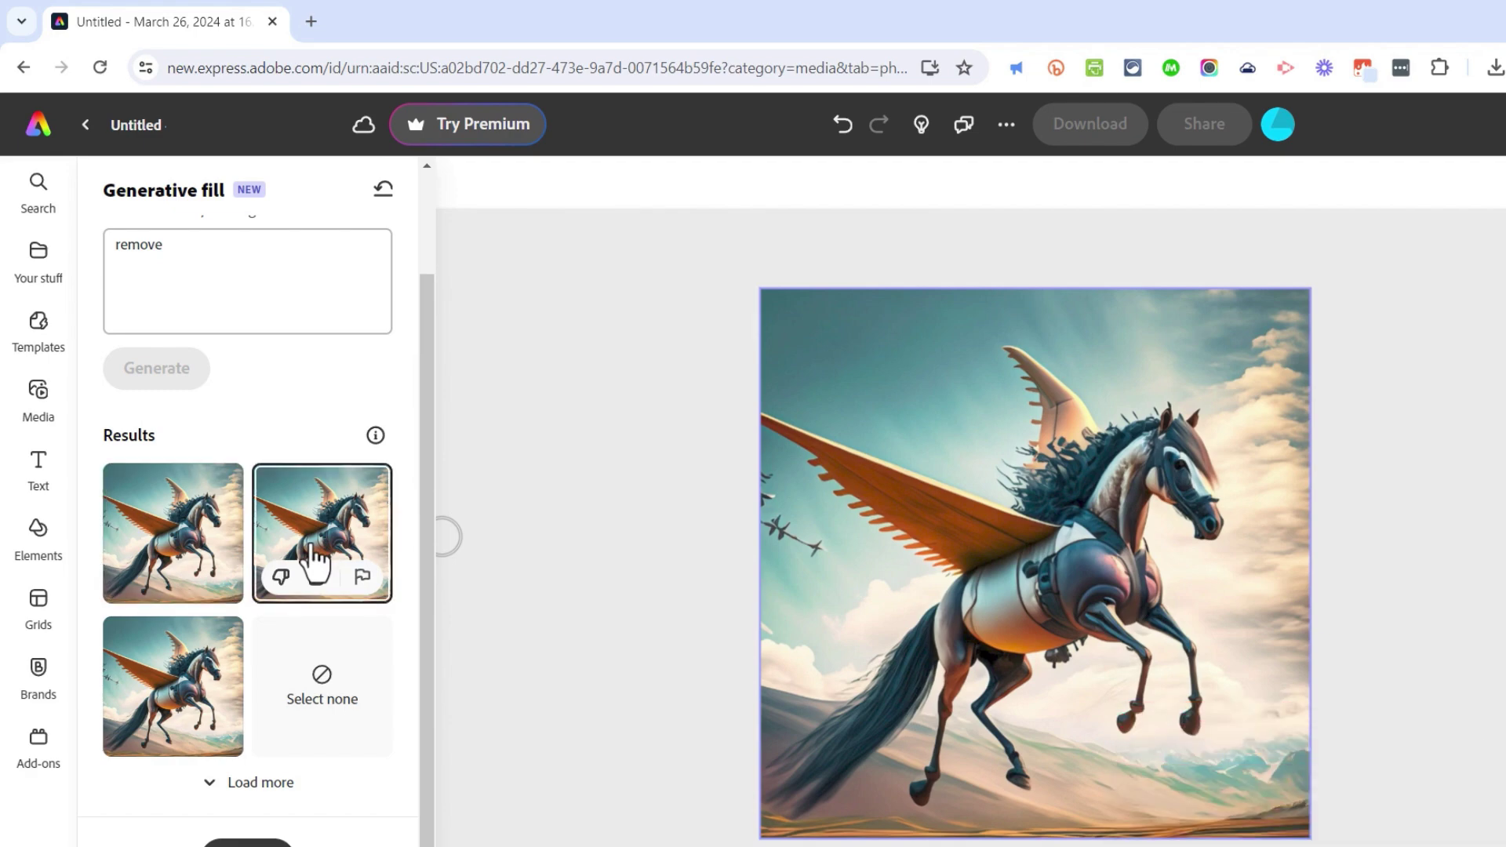
{"action": "left_click", "coordinate": [192, 694]}
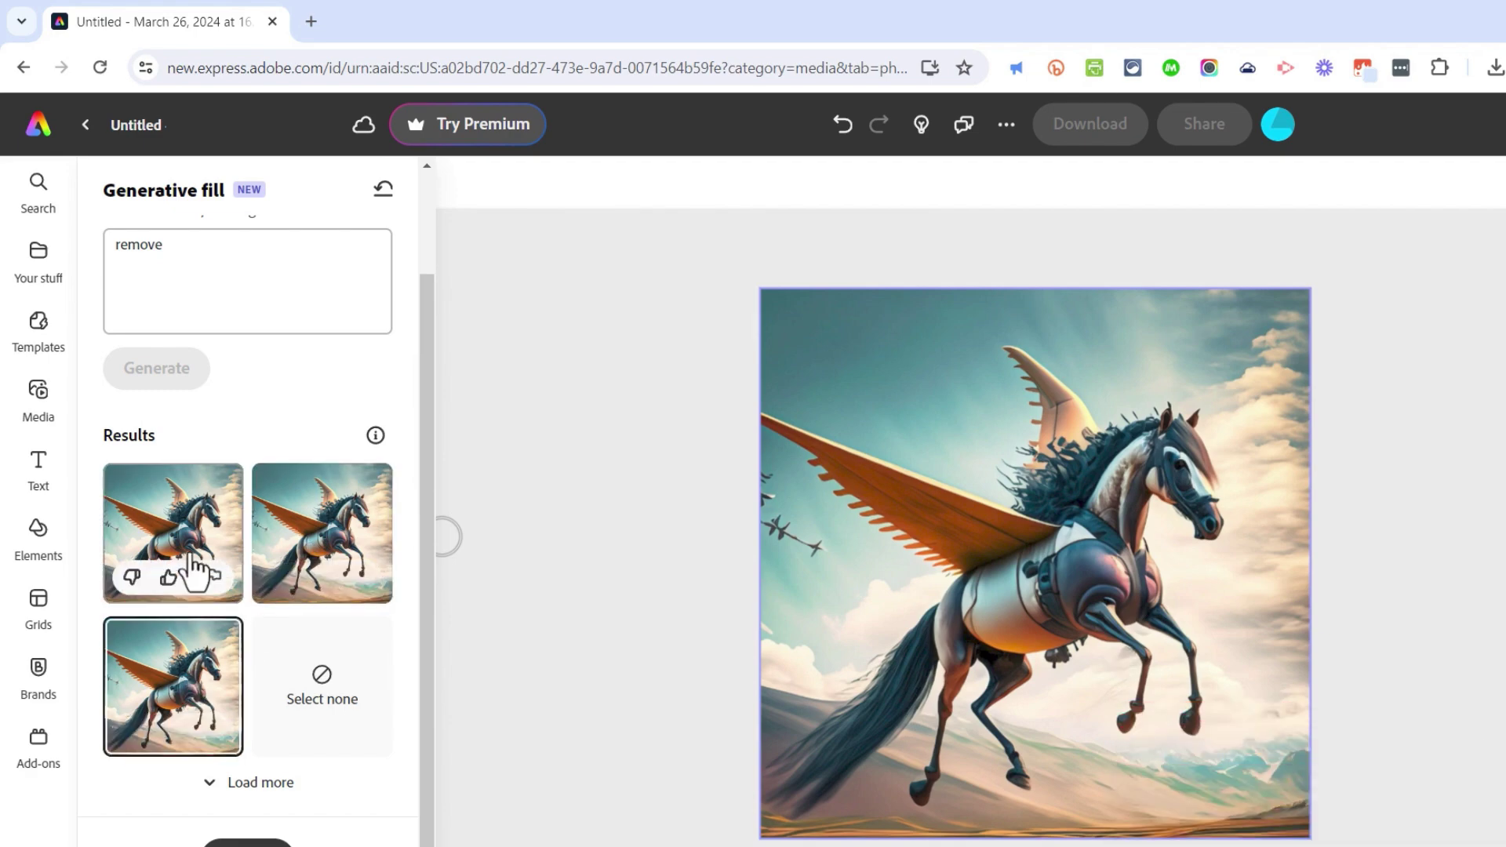
{"action": "left_click", "coordinate": [186, 533]}
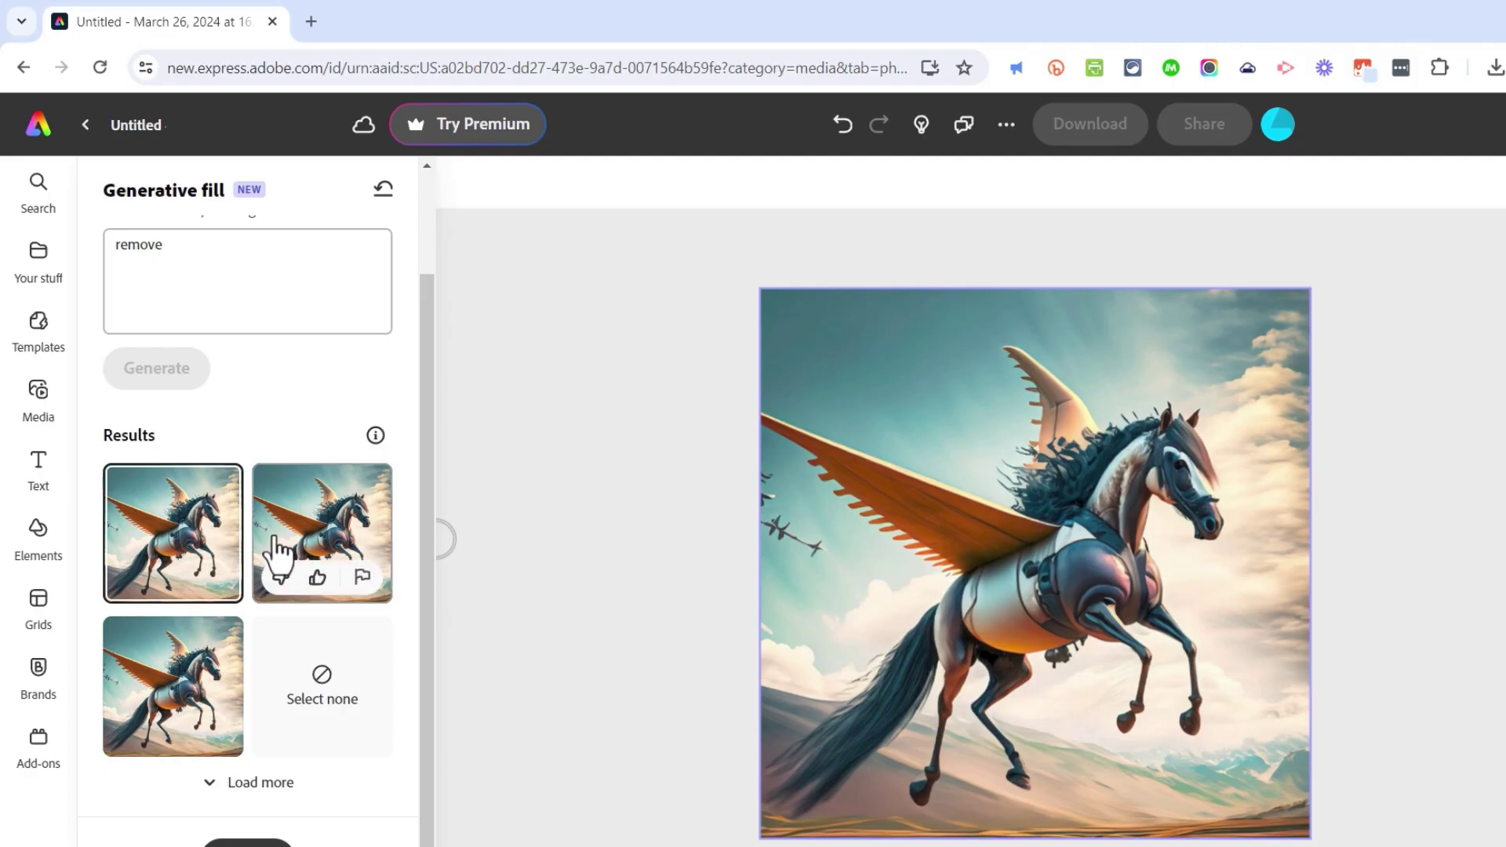
Mask the small birds left of the wing and generate 'A hot air balloon' there
{"action": "scroll", "coordinate": [267, 537], "scroll_direction": "up", "scroll_amount": 2}
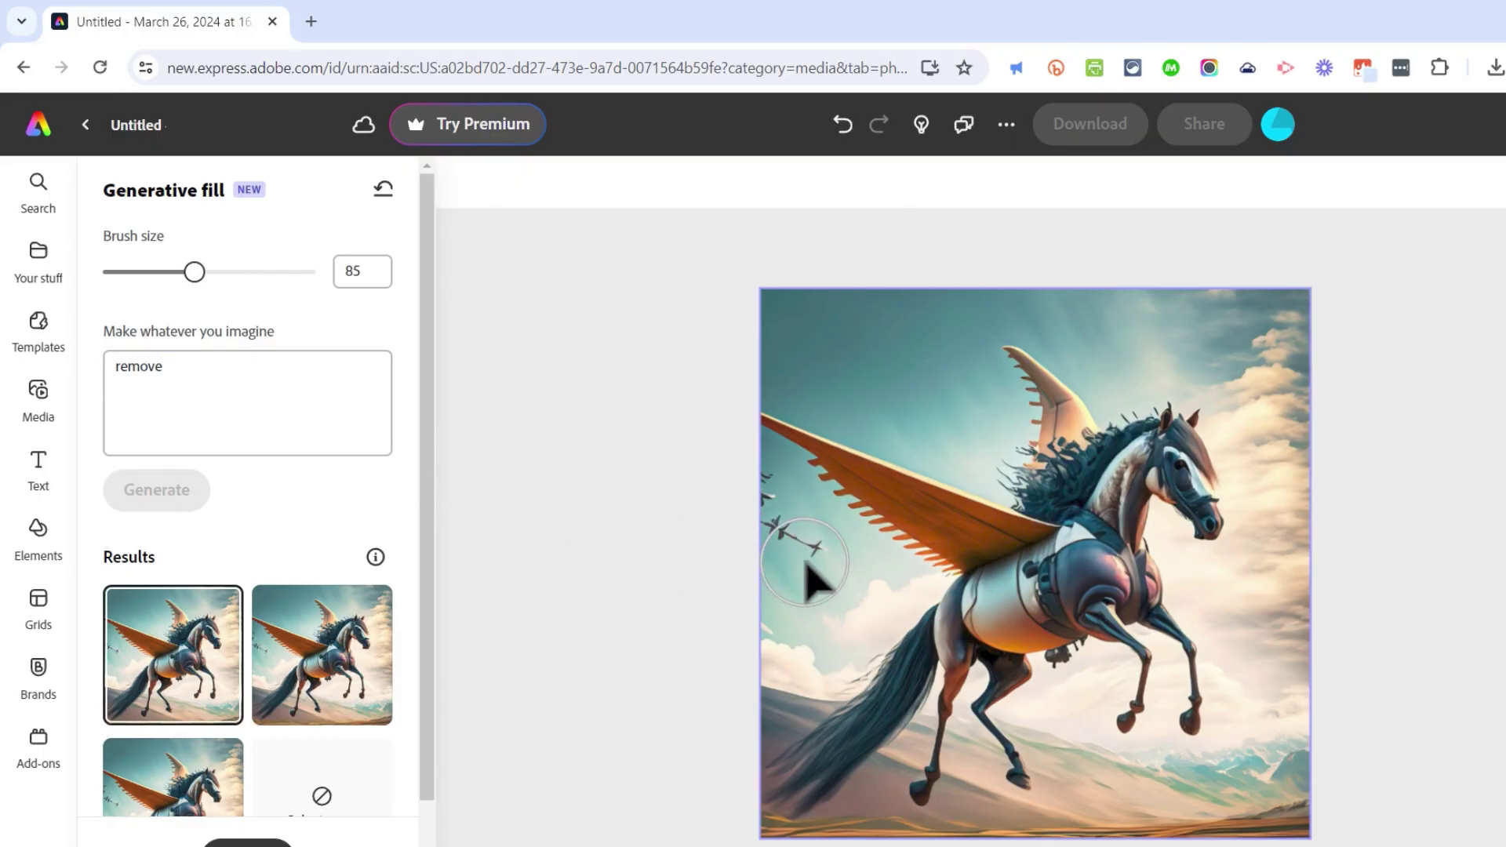
{"action": "left_click_drag", "start_coordinate": [807, 578], "coordinate": [766, 506]}
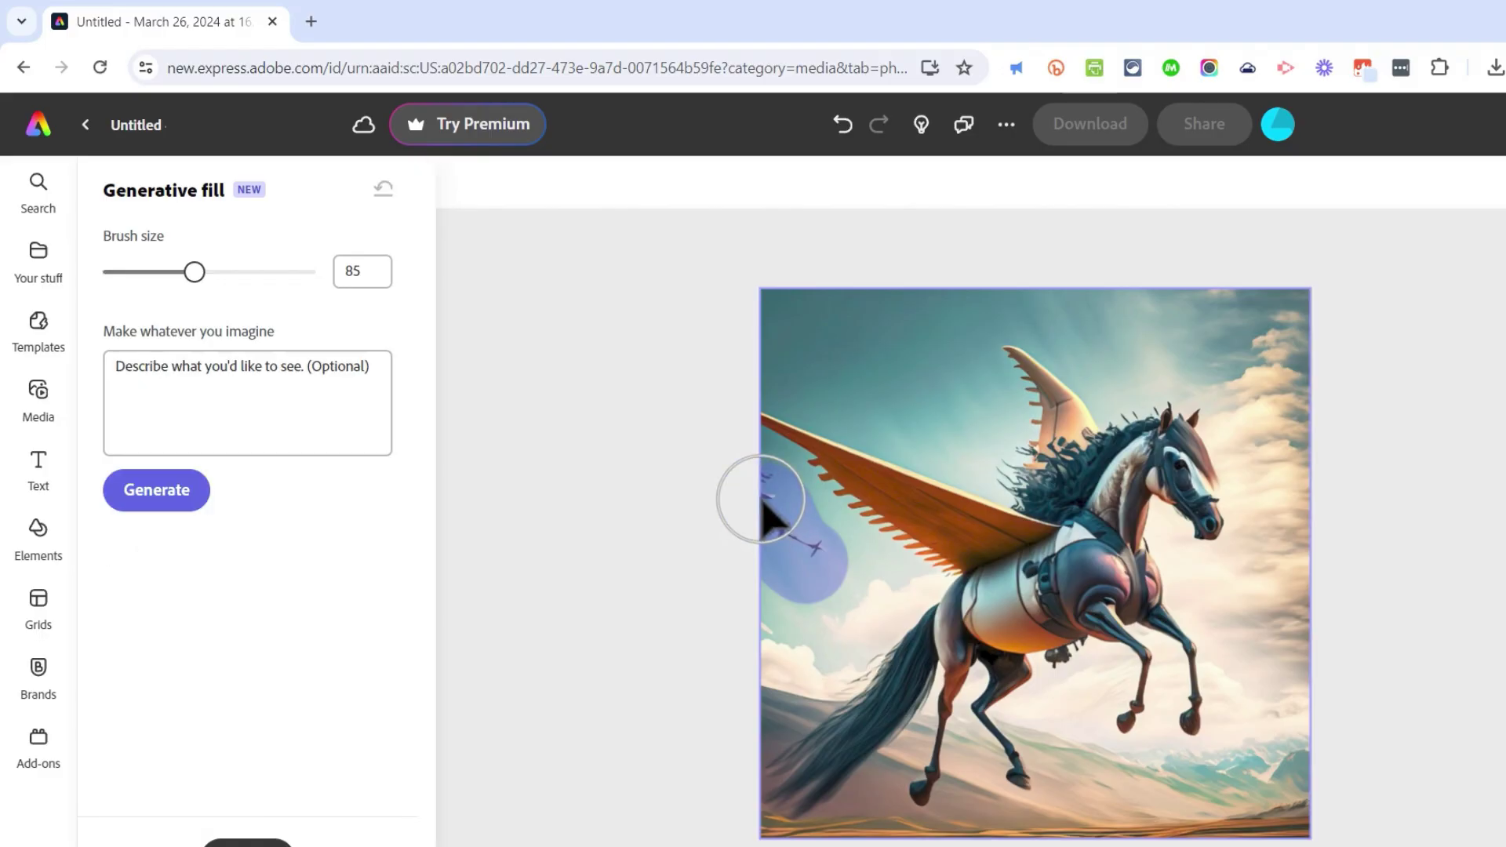
{"action": "left_click", "coordinate": [168, 375]}
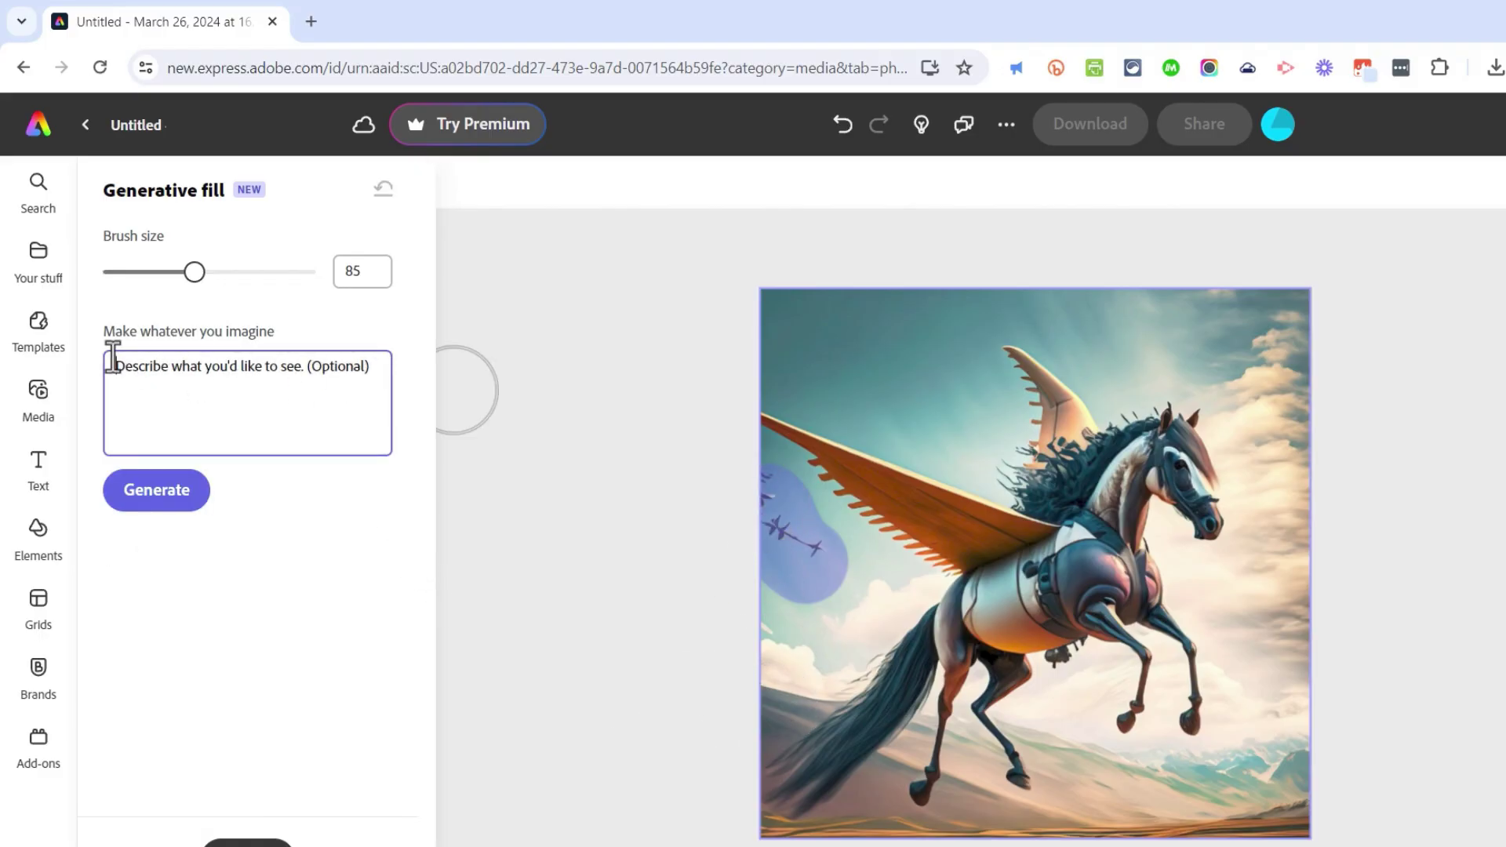
{"action": "type", "text": "A hot air balloon"}
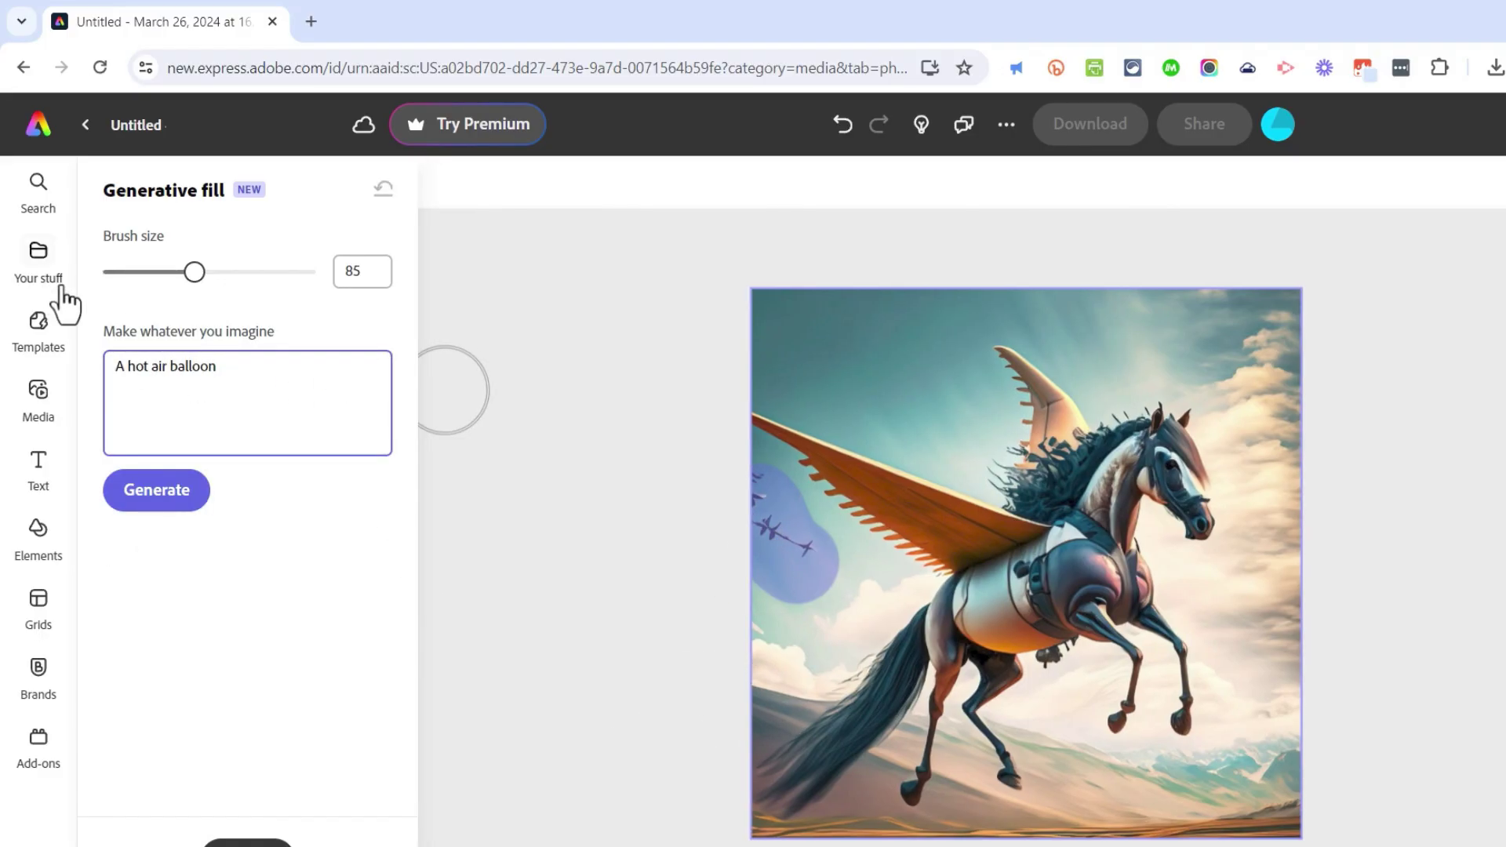
{"action": "left_click", "coordinate": [176, 507]}
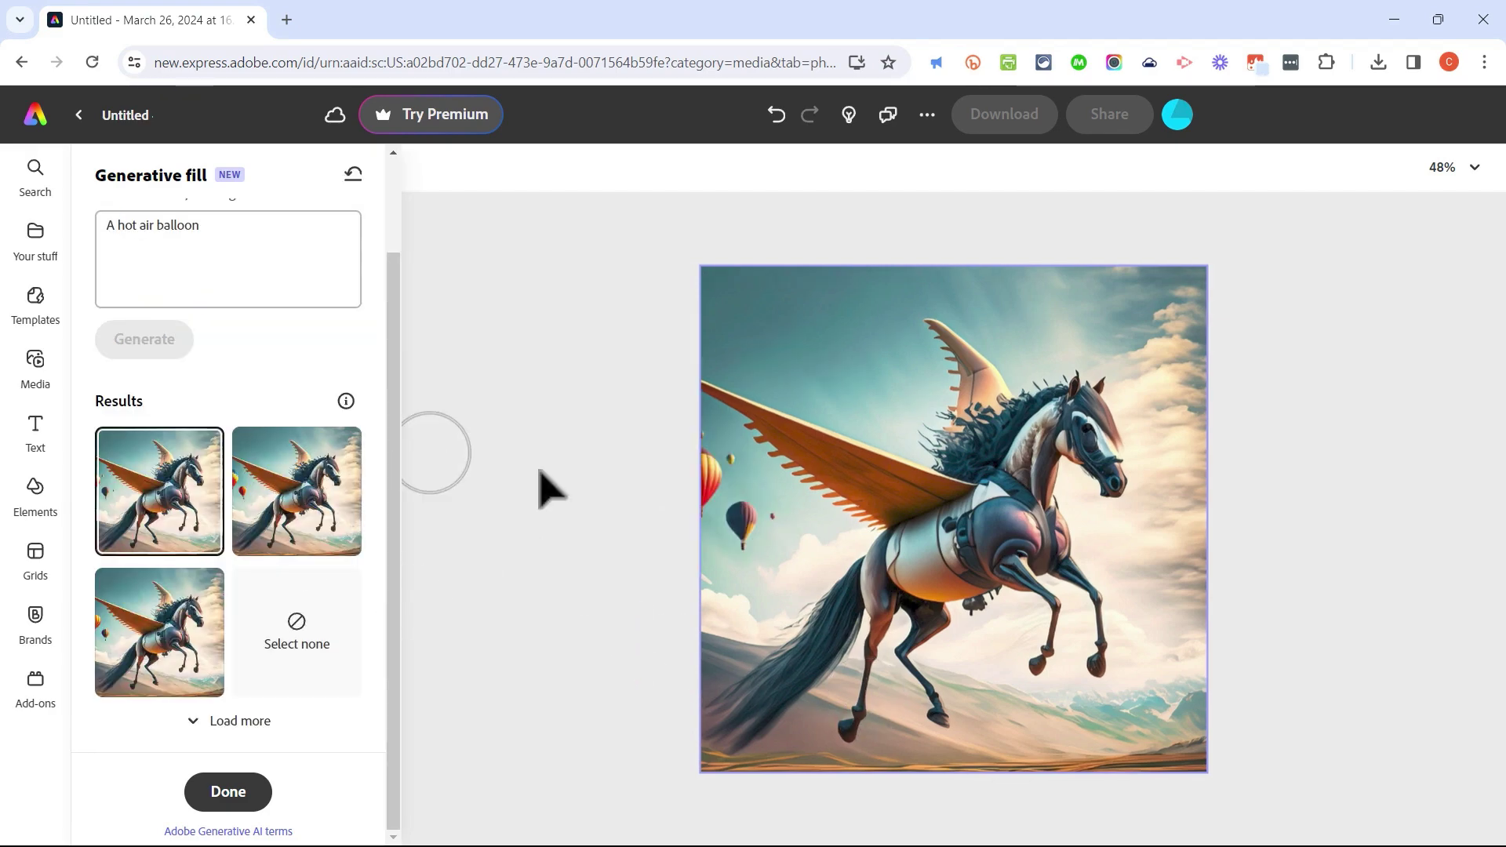
Compare the first three balloon variations, then load more variations
{"action": "left_click", "coordinate": [281, 498]}
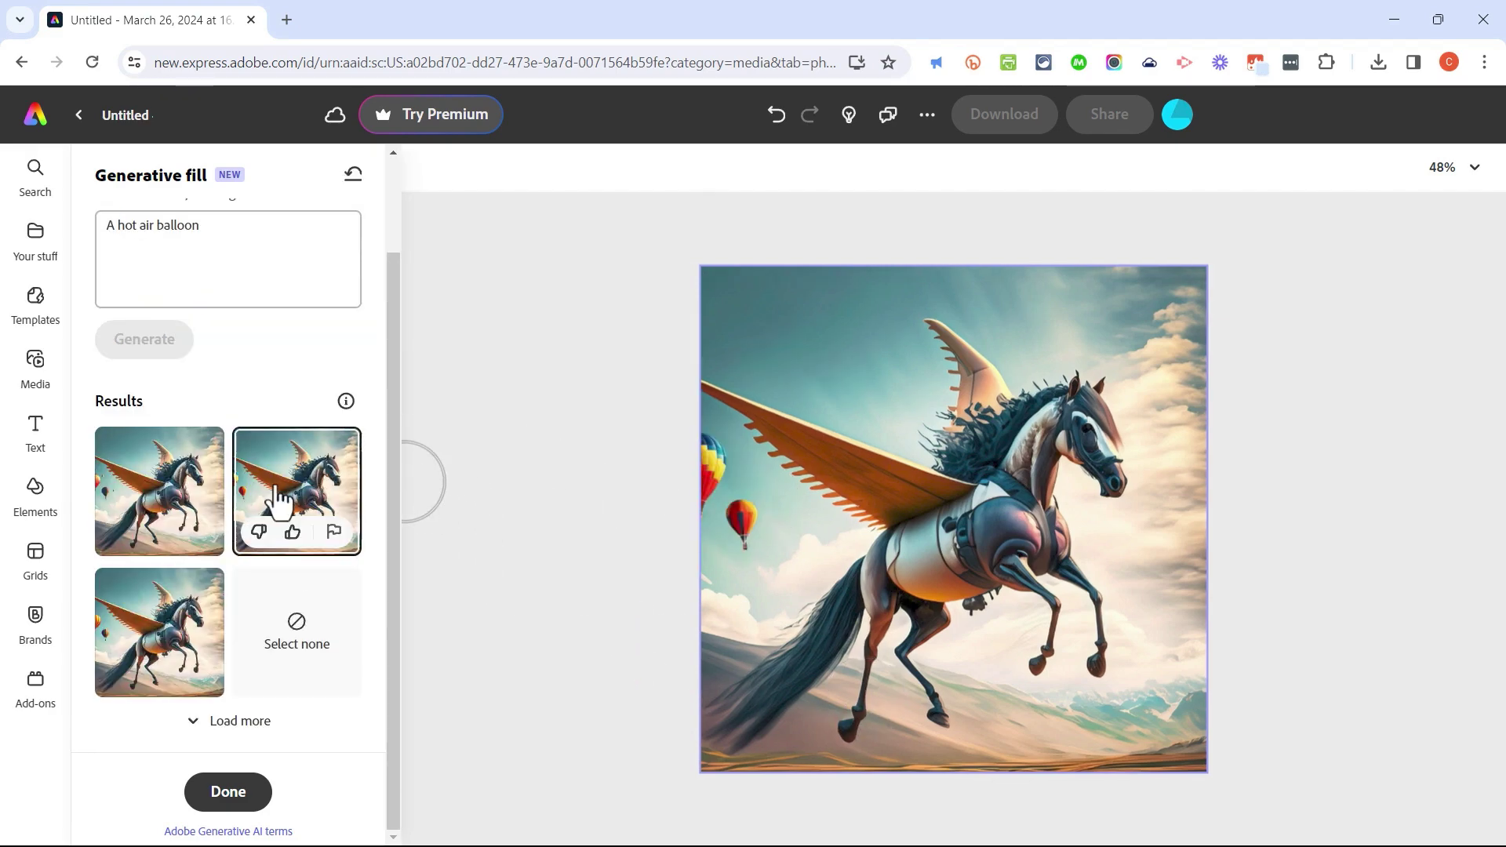
{"action": "left_click", "coordinate": [185, 518]}
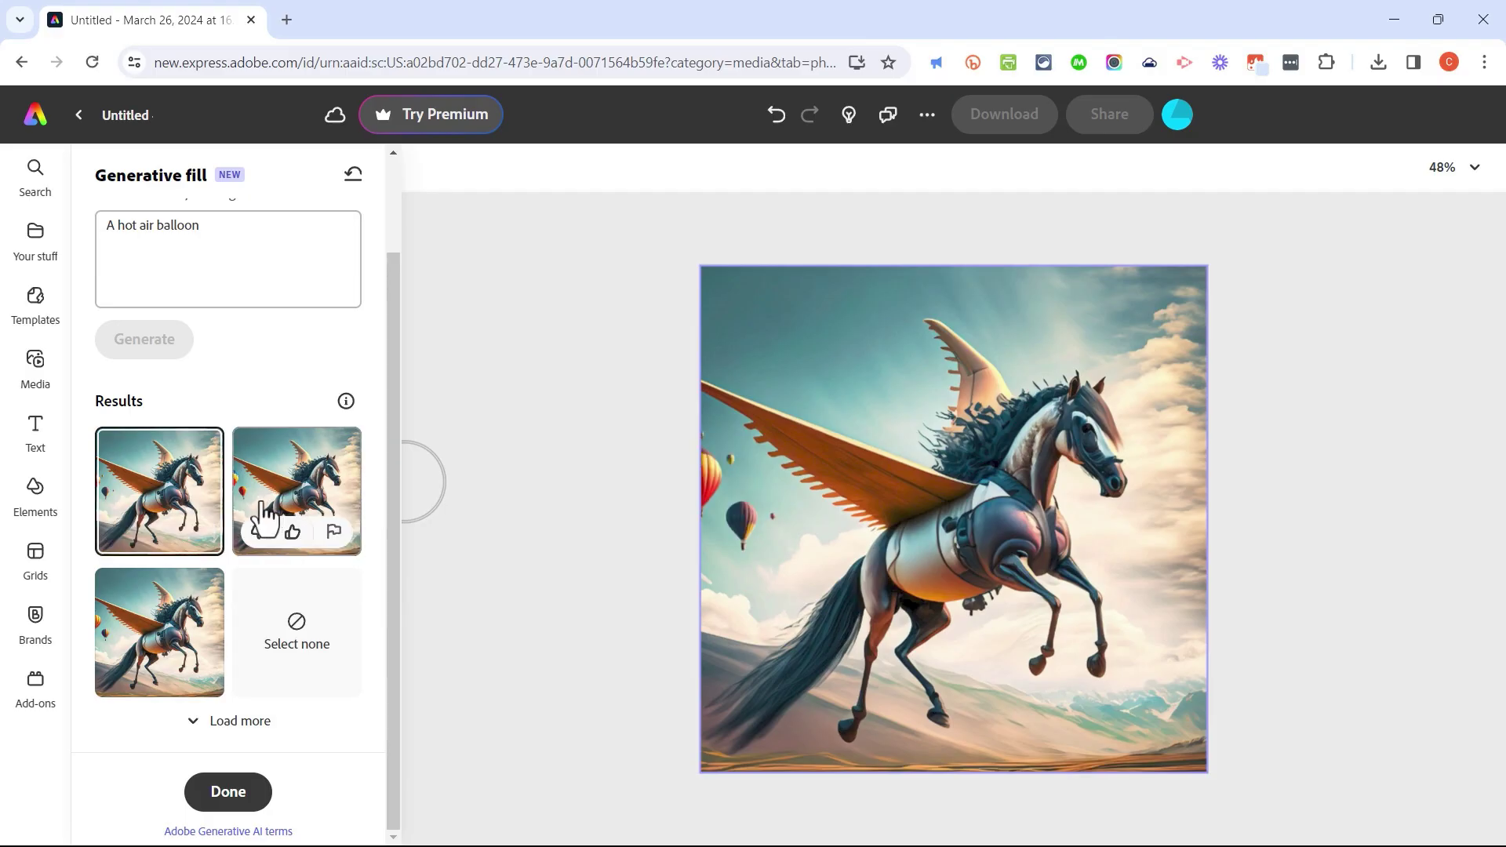
{"action": "left_click", "coordinate": [297, 506]}
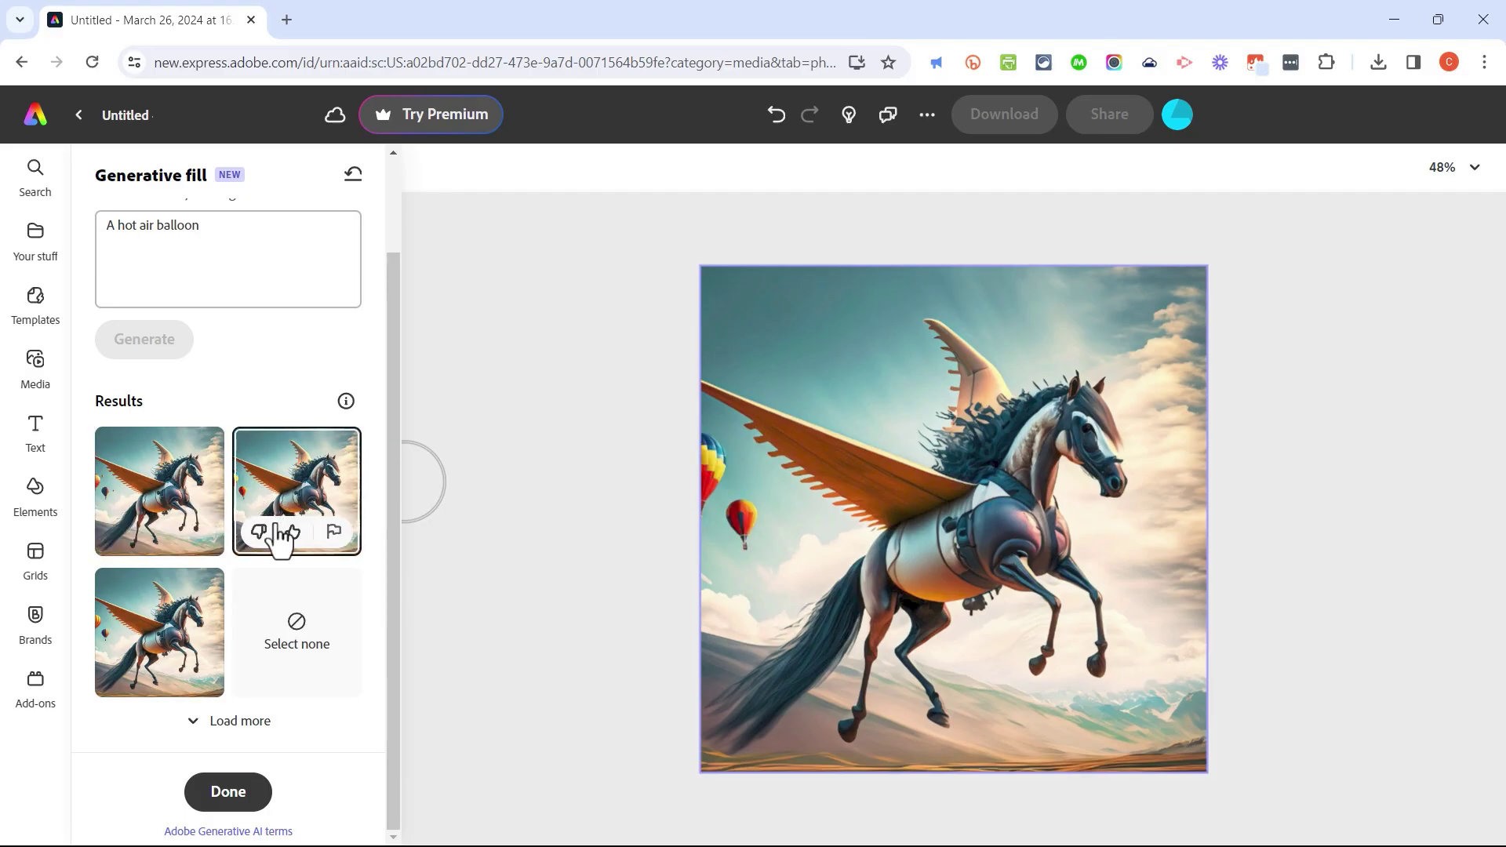
{"action": "left_click", "coordinate": [172, 640]}
{"action": "mouse_move", "coordinate": [294, 543]}
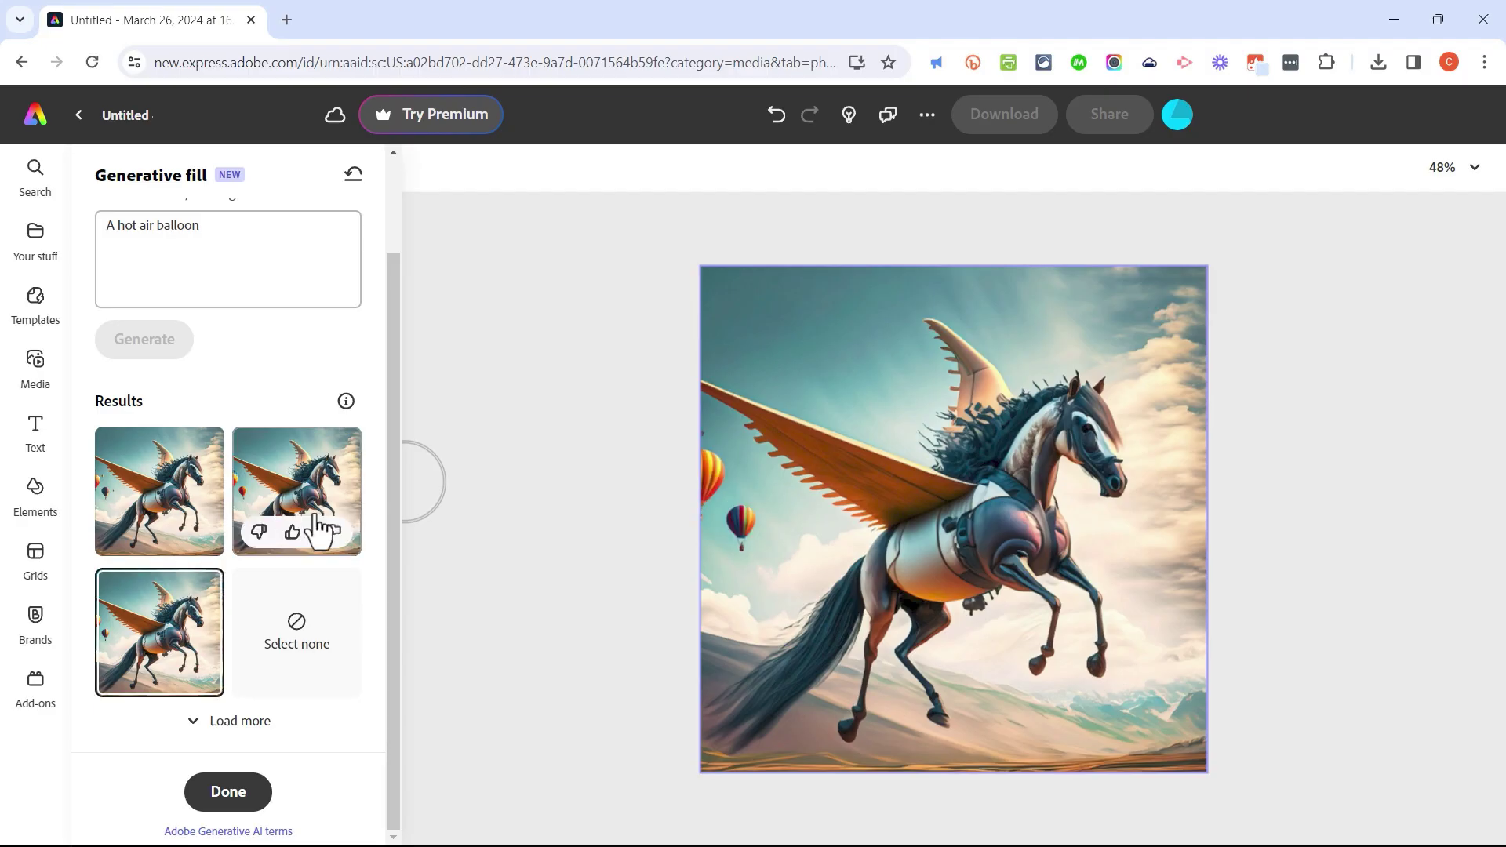
{"action": "mouse_move", "coordinate": [200, 627]}
{"action": "mouse_move", "coordinate": [216, 541]}
{"action": "mouse_move", "coordinate": [211, 695]}
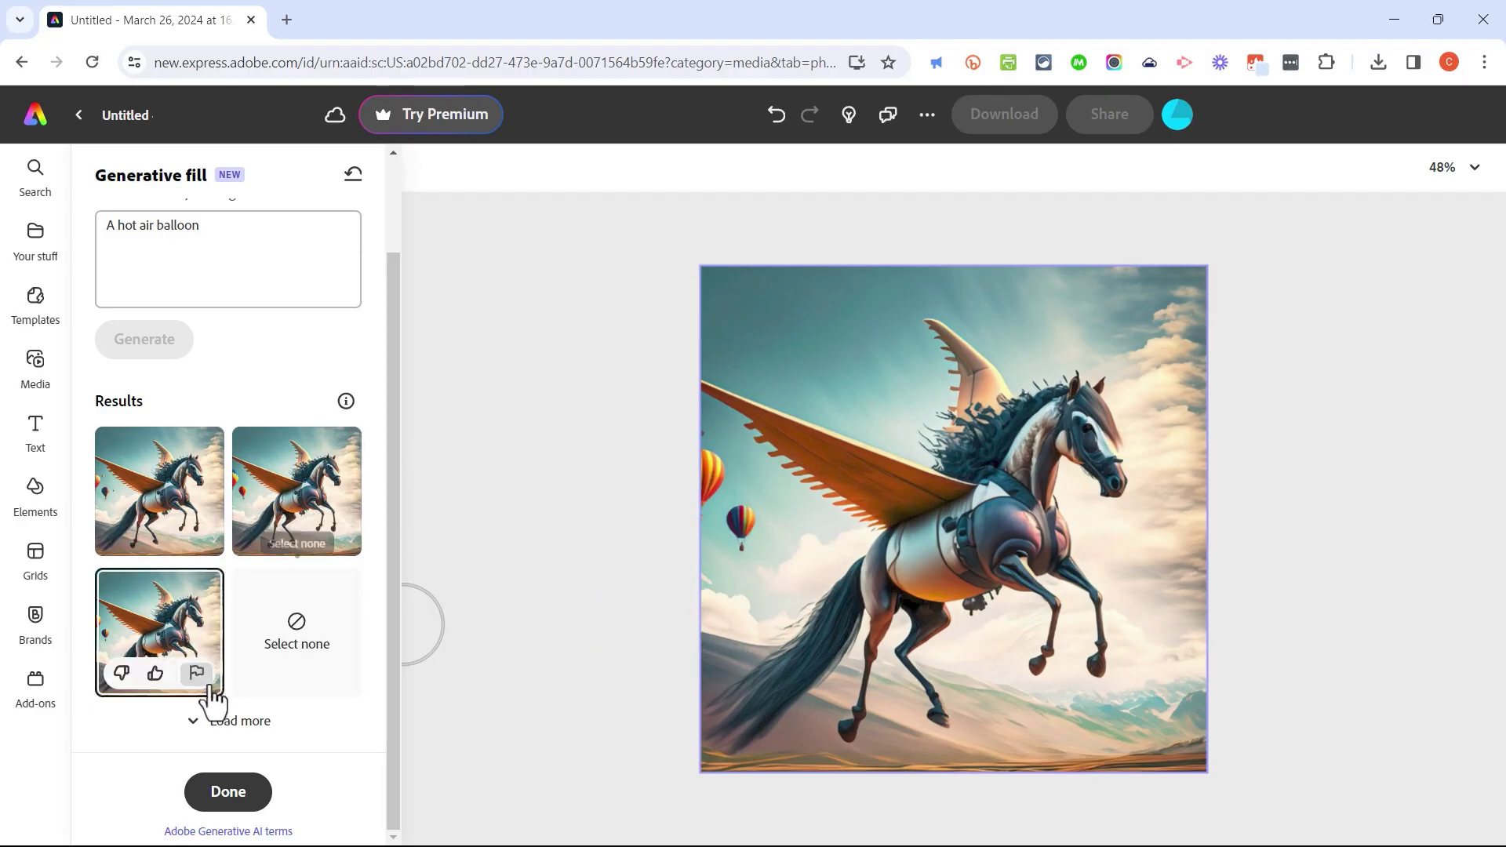
{"action": "left_click", "coordinate": [209, 722]}
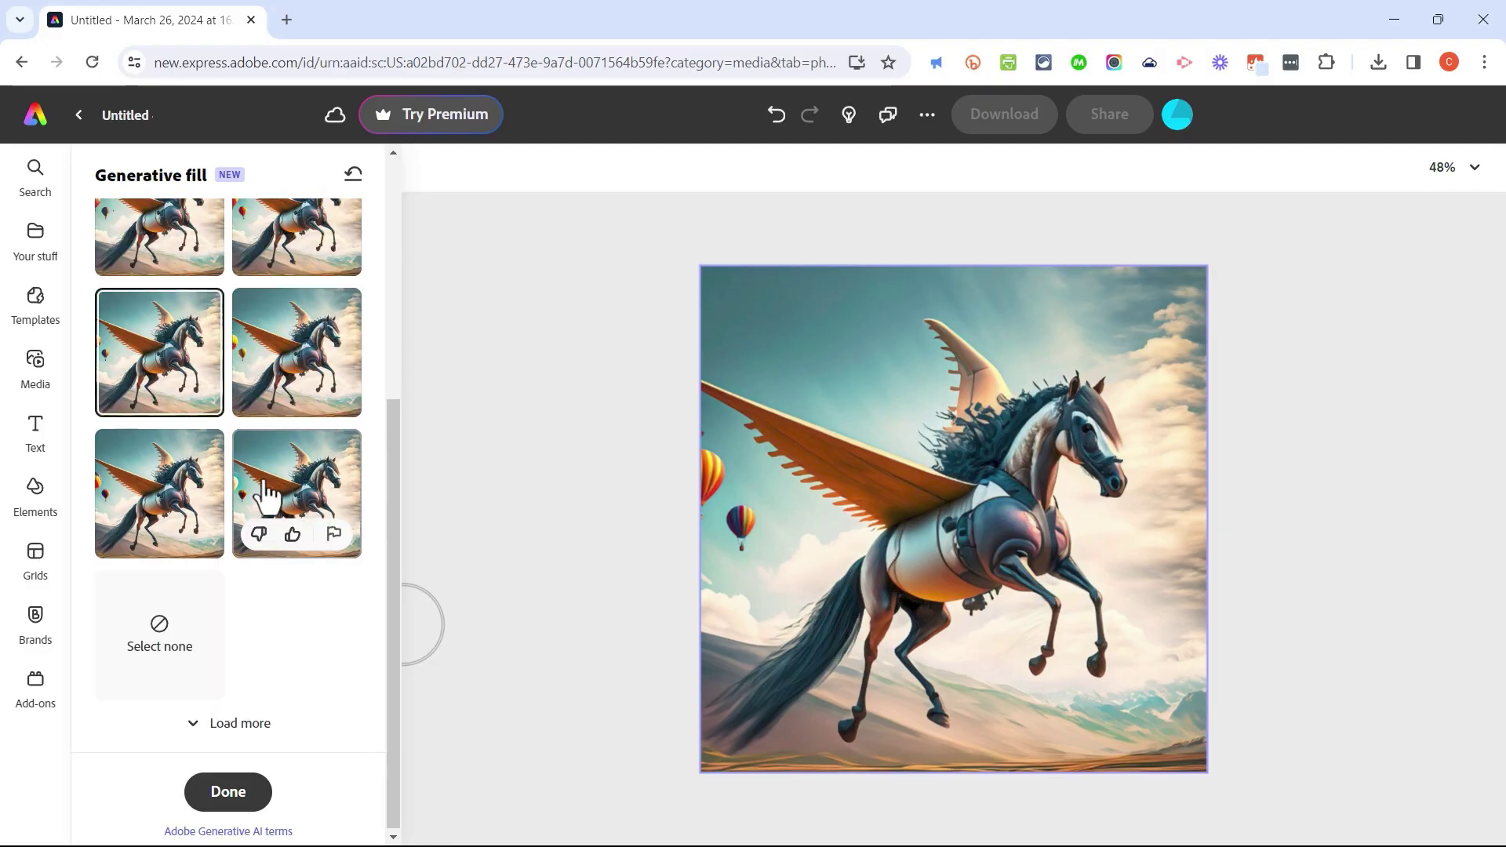
{"action": "left_click", "coordinate": [228, 793]}
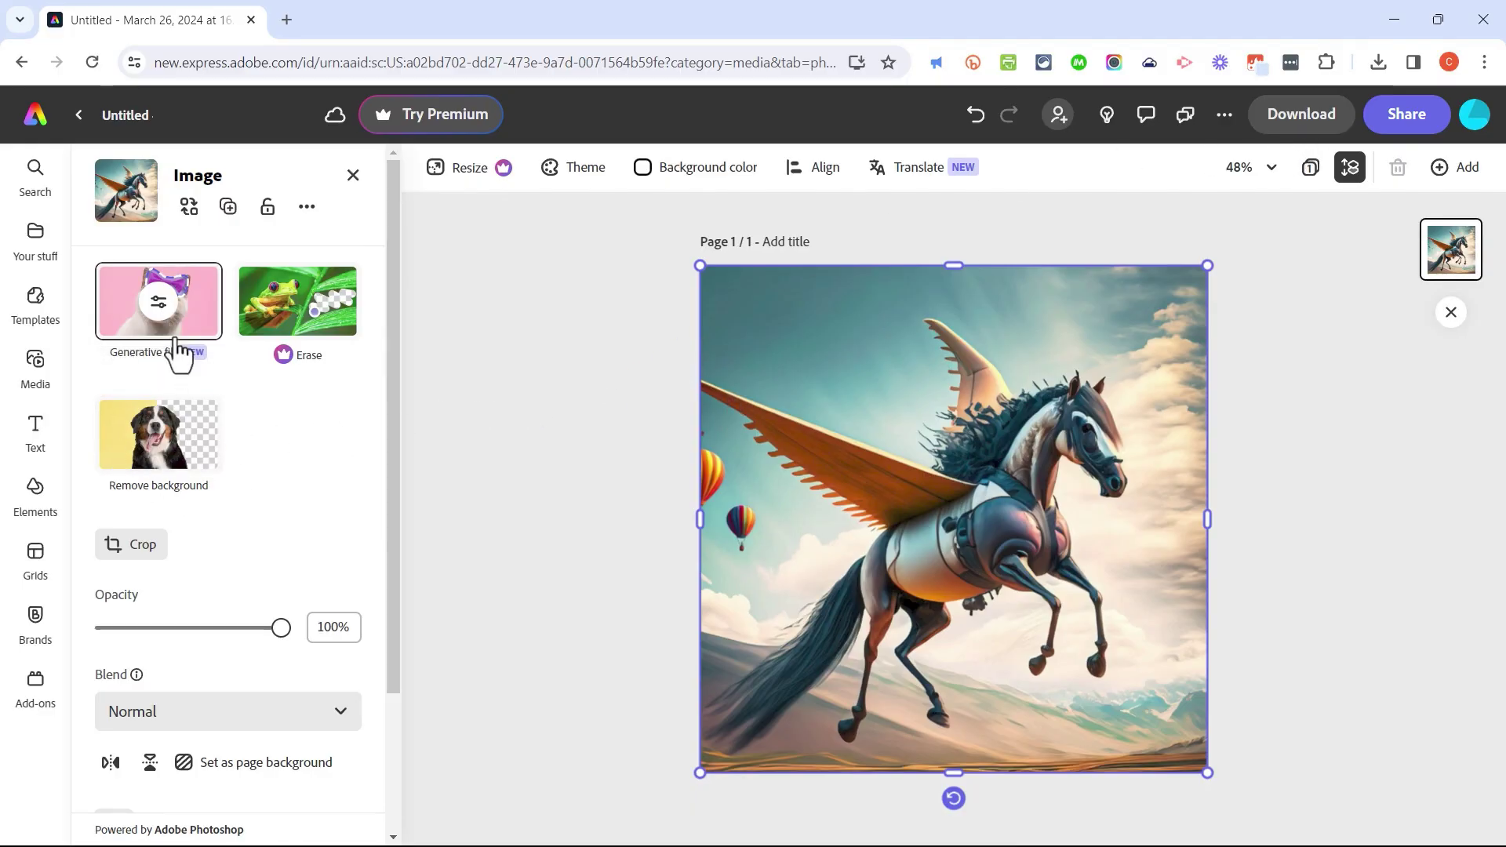
{"action": "mouse_move", "coordinate": [192, 345]}
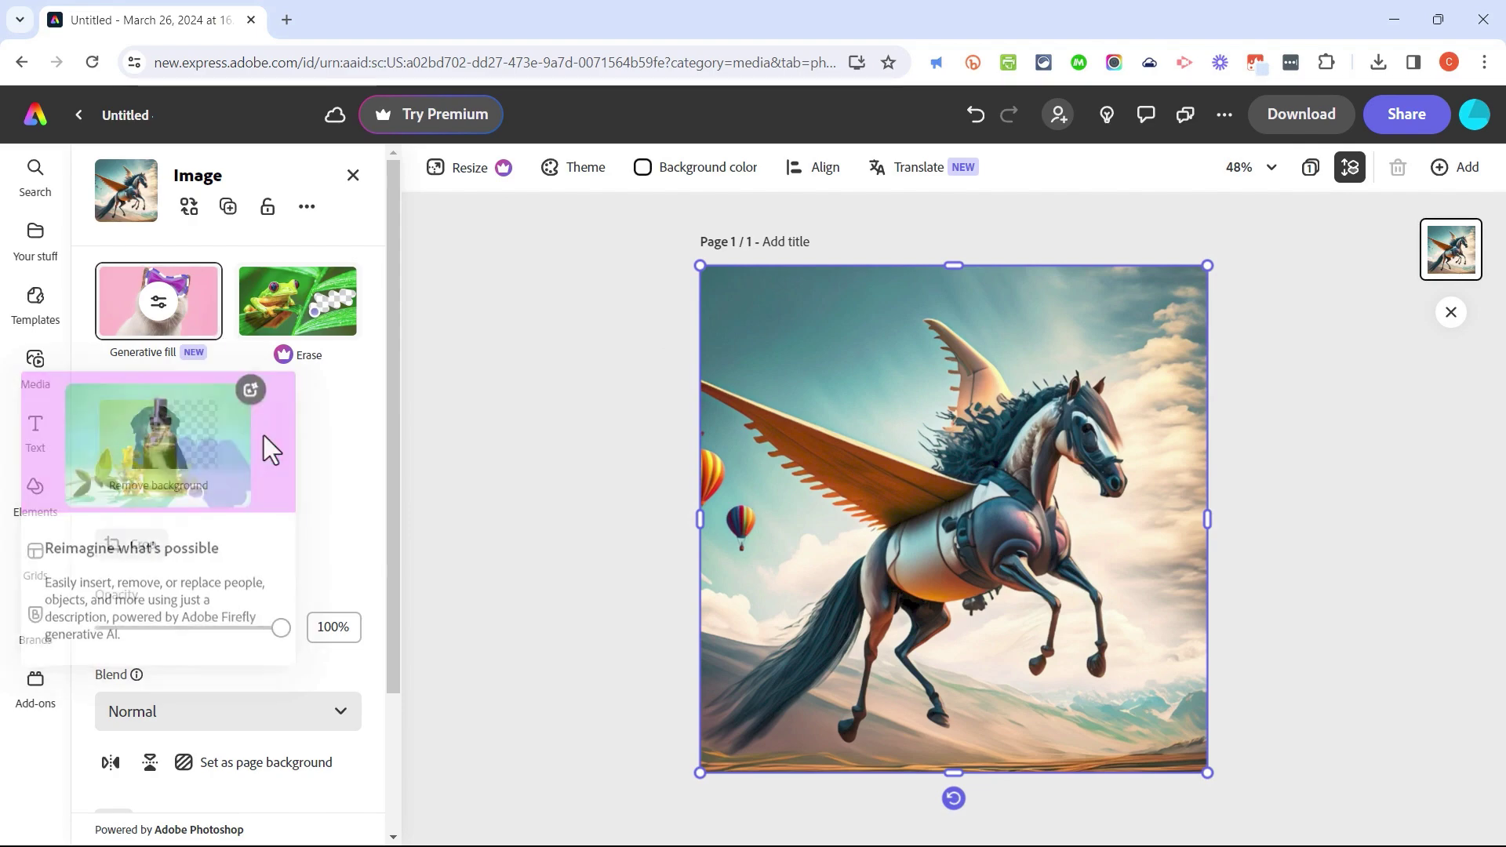
{"action": "left_click", "coordinate": [36, 435]}
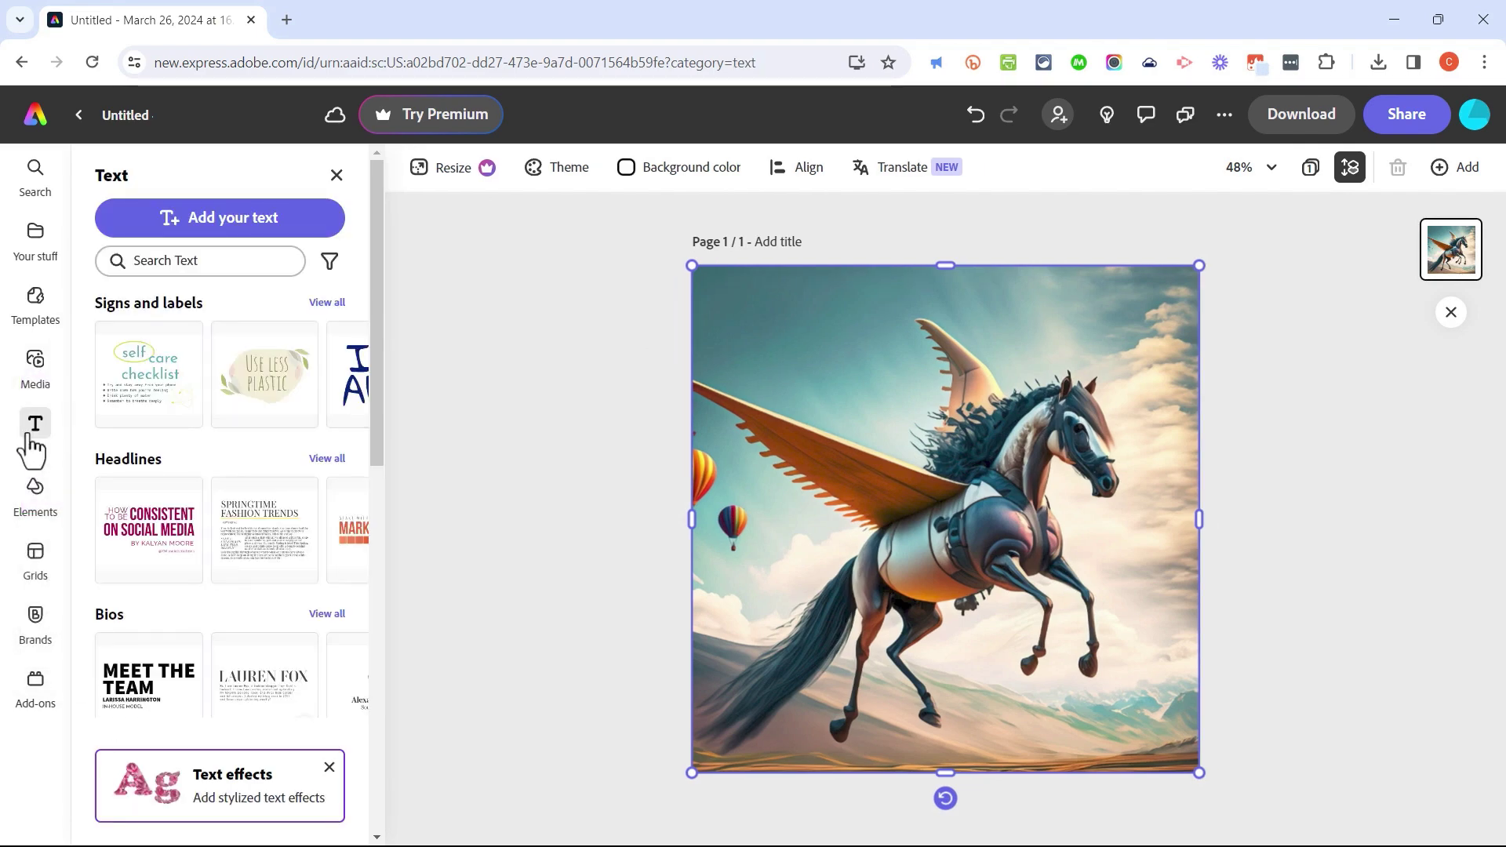
{"action": "scroll", "coordinate": [271, 474], "scroll_direction": "down", "scroll_amount": 1}
{"action": "scroll", "coordinate": [271, 474], "scroll_direction": "down", "scroll_amount": 3}
{"action": "left_click", "coordinate": [149, 393]}
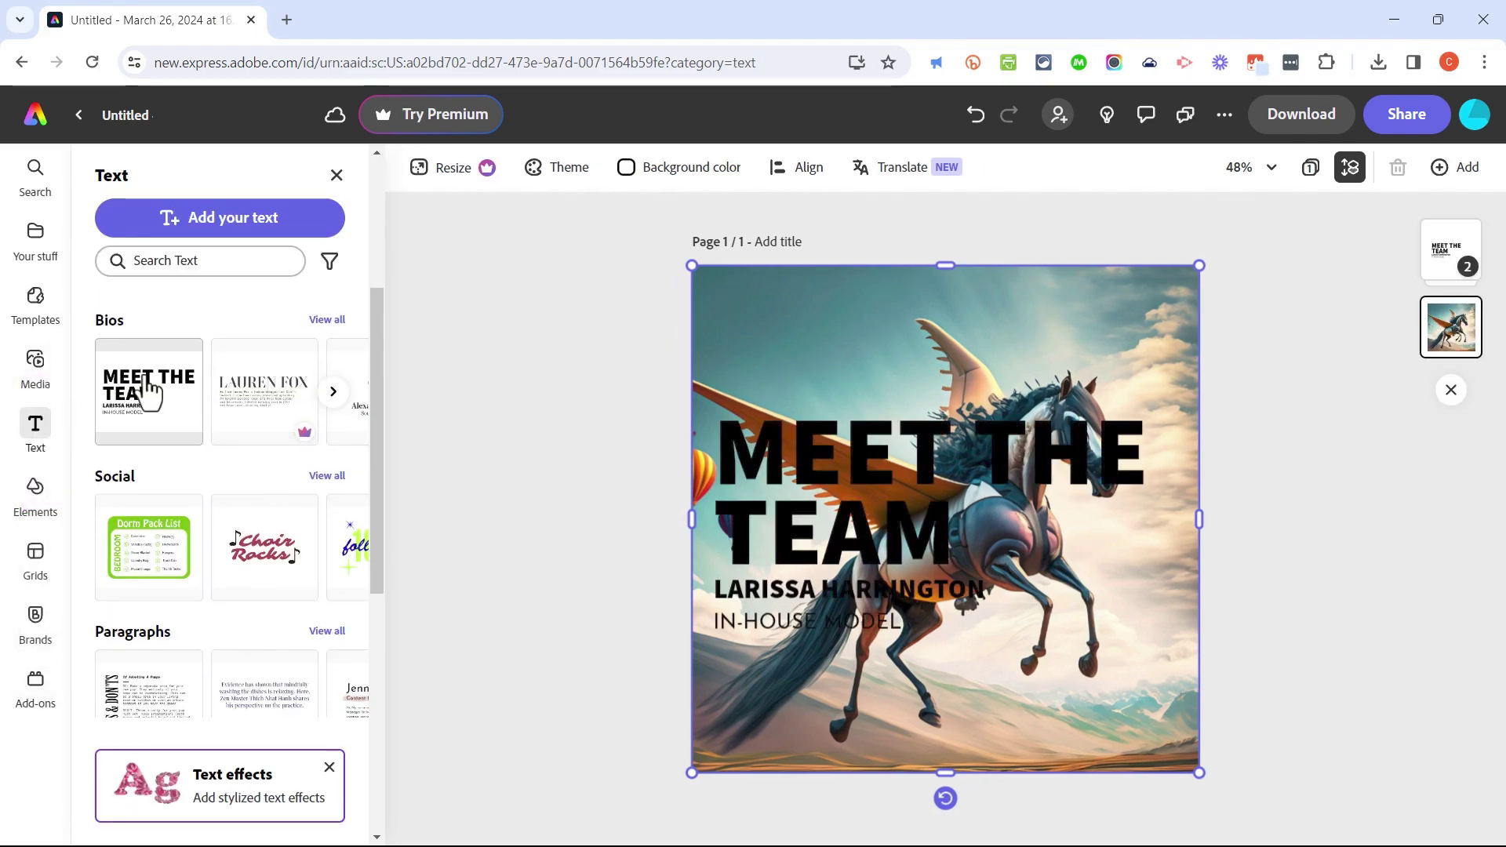
{"action": "key", "text": "ctrl+z"}
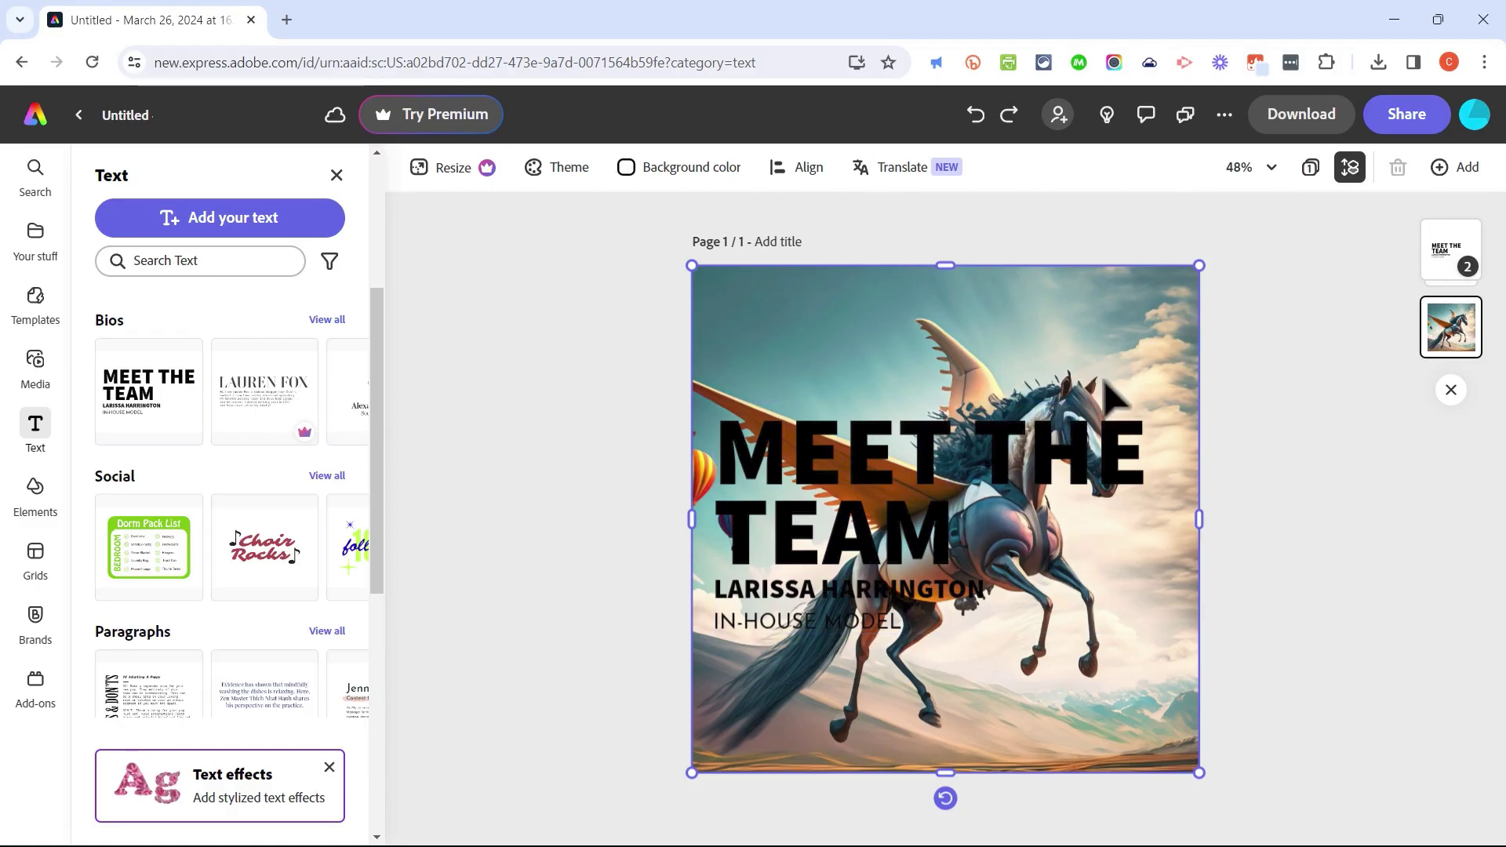
{"action": "key", "text": "ctrl+z"}
{"action": "key", "text": "ctrl+z"}
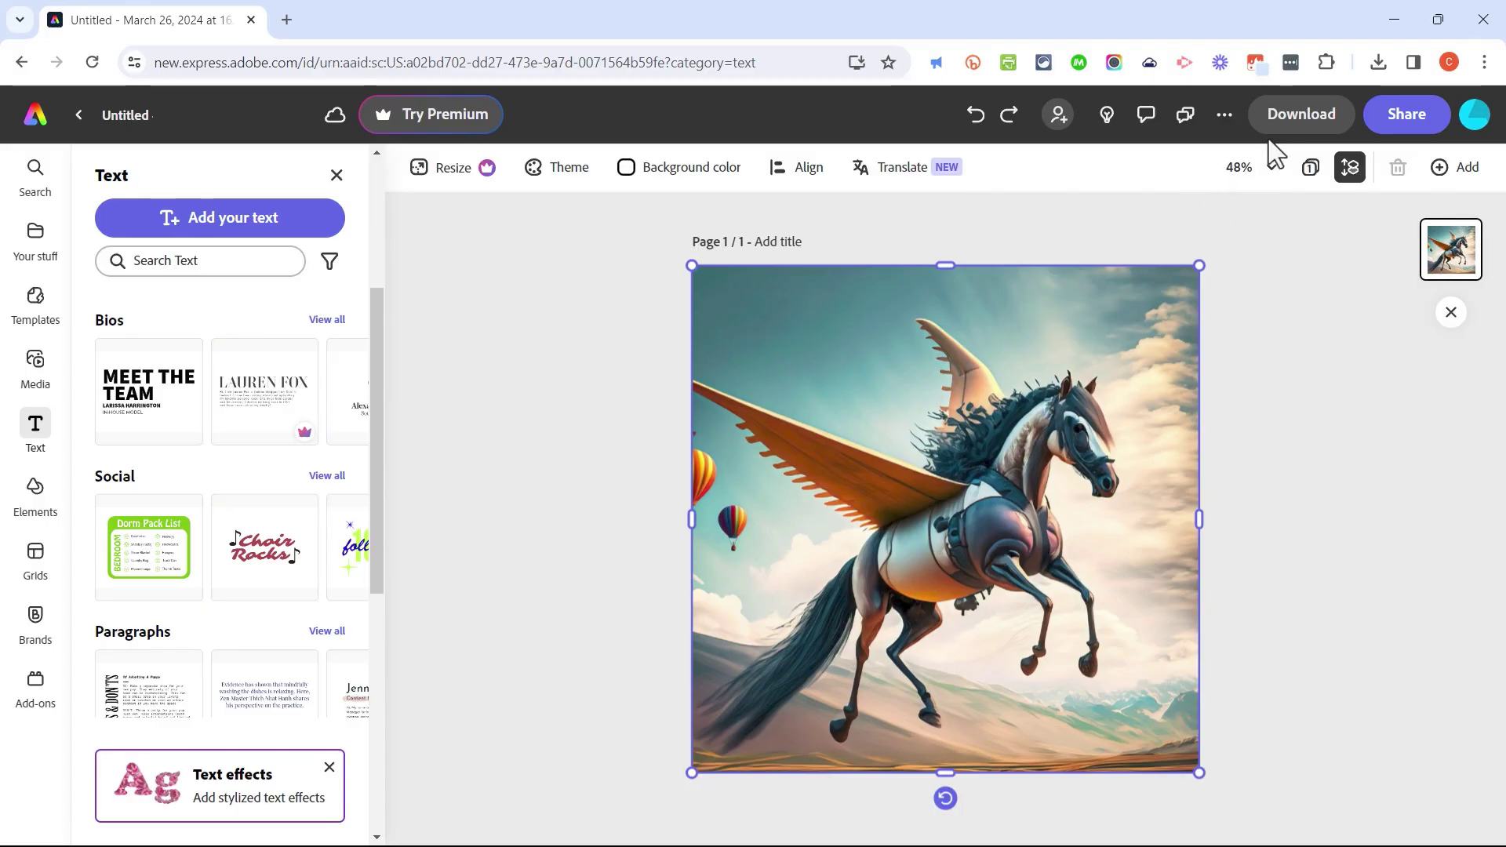
Download the design as a PNG after briefly switching the format to JPG
{"action": "left_click", "coordinate": [1315, 125]}
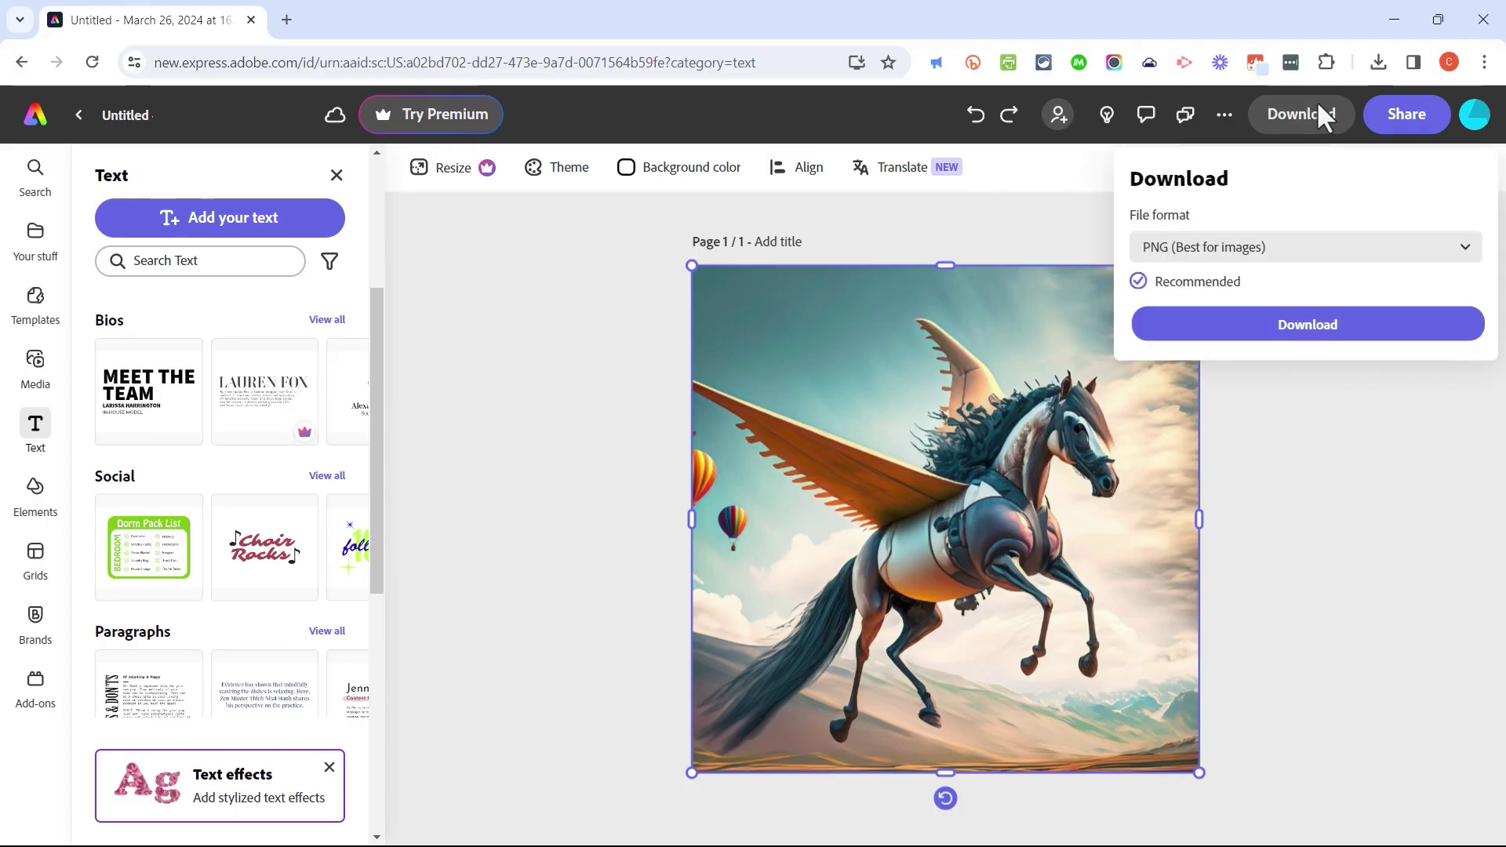
{"action": "left_click", "coordinate": [1244, 249]}
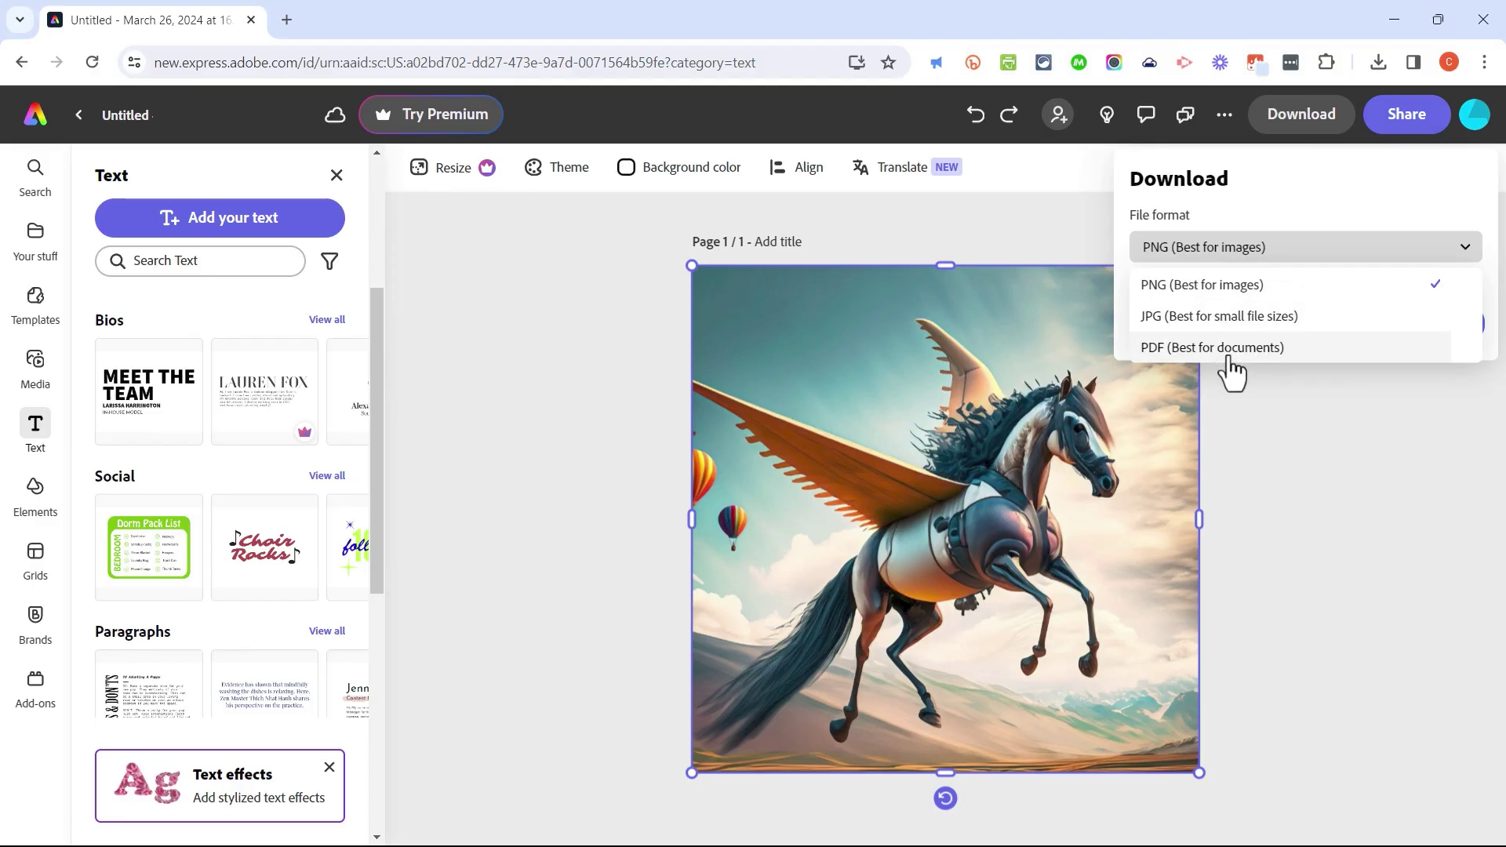
{"action": "left_click", "coordinate": [1238, 330]}
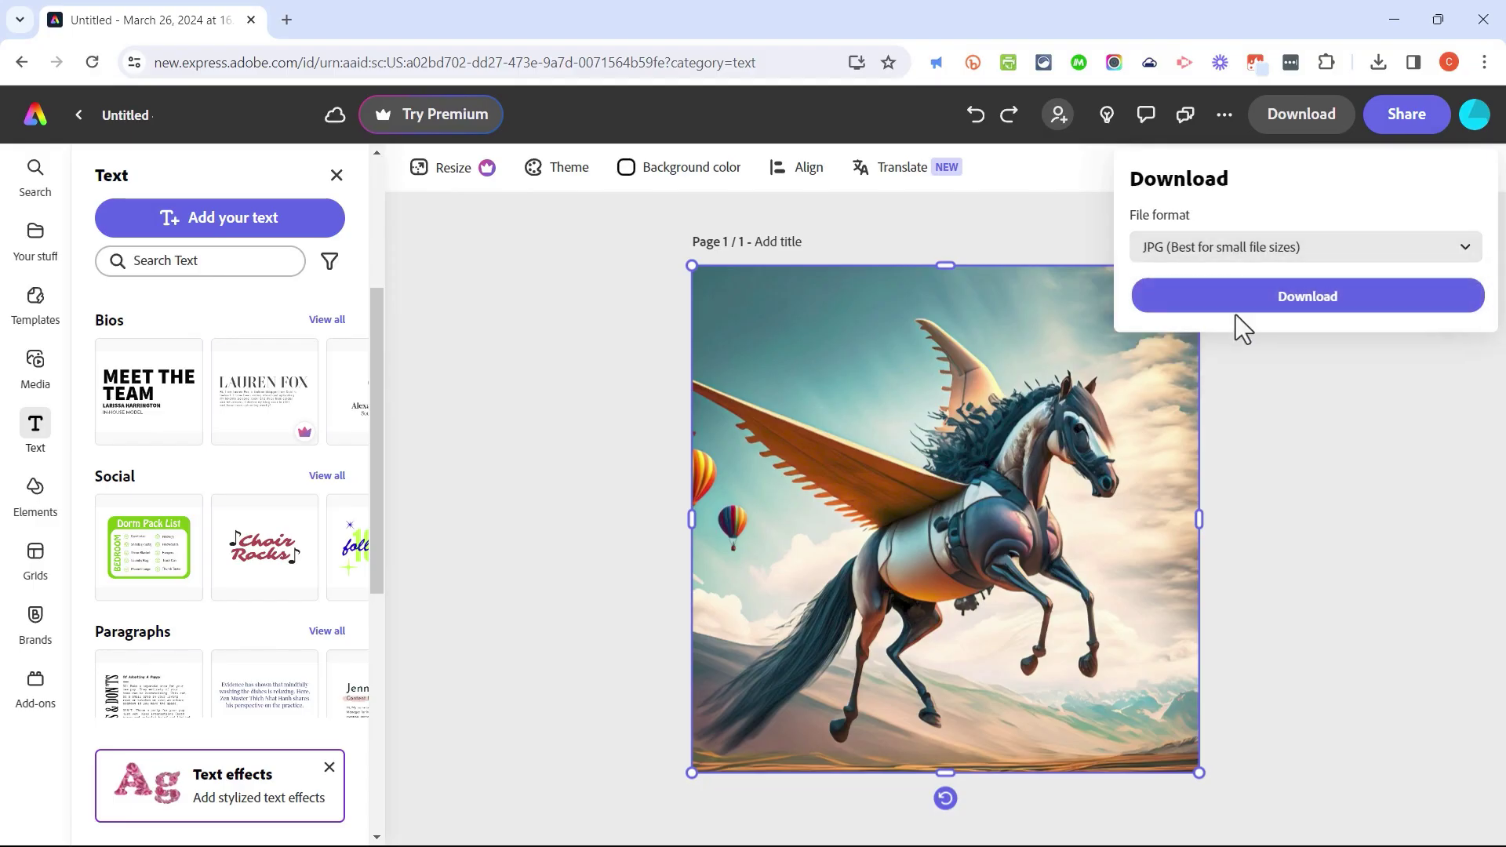
{"action": "left_click", "coordinate": [1244, 255]}
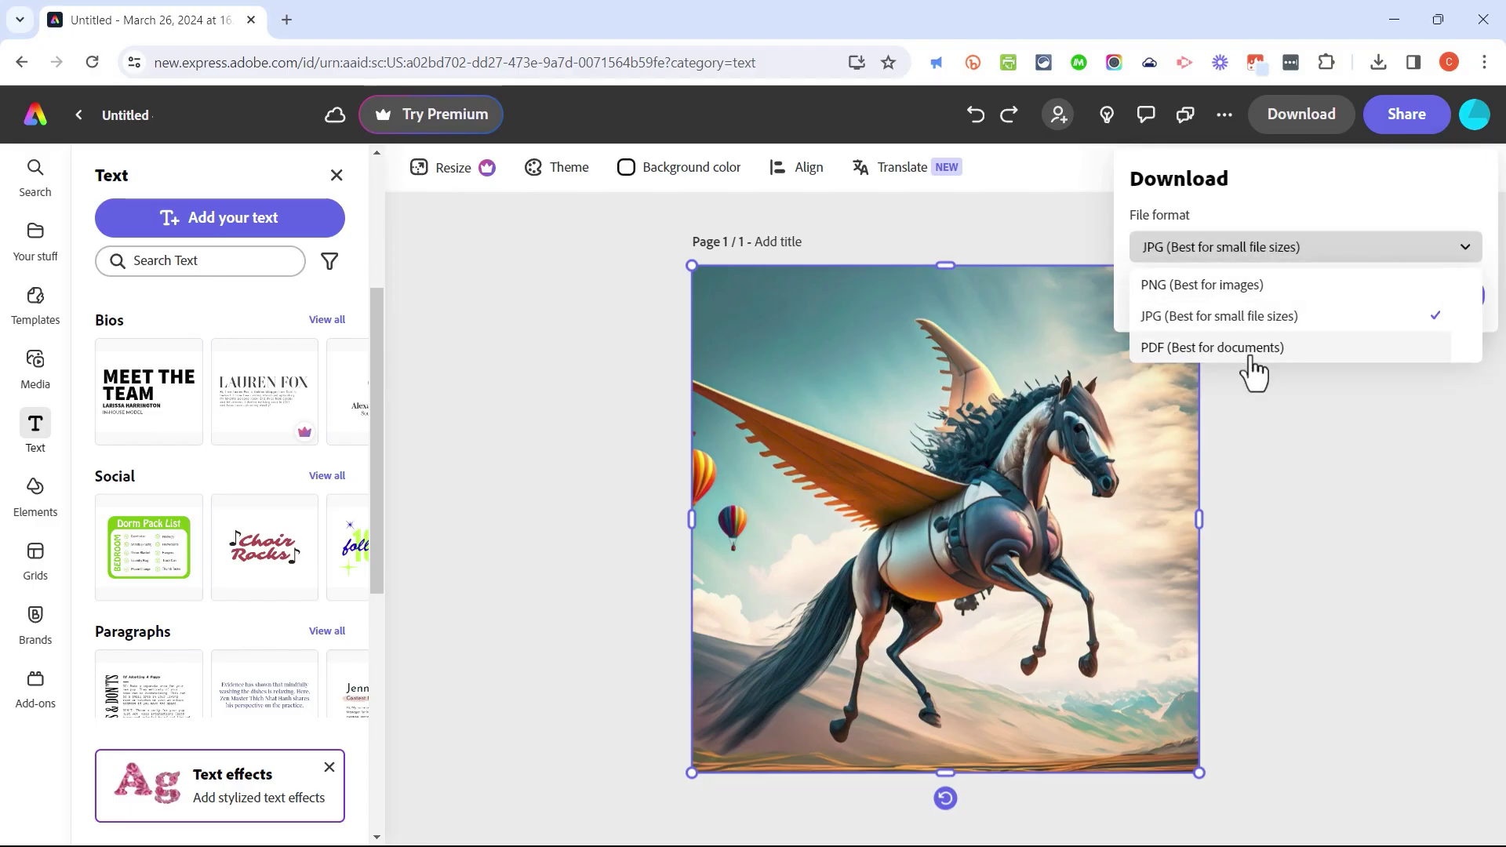
{"action": "left_click", "coordinate": [1242, 292]}
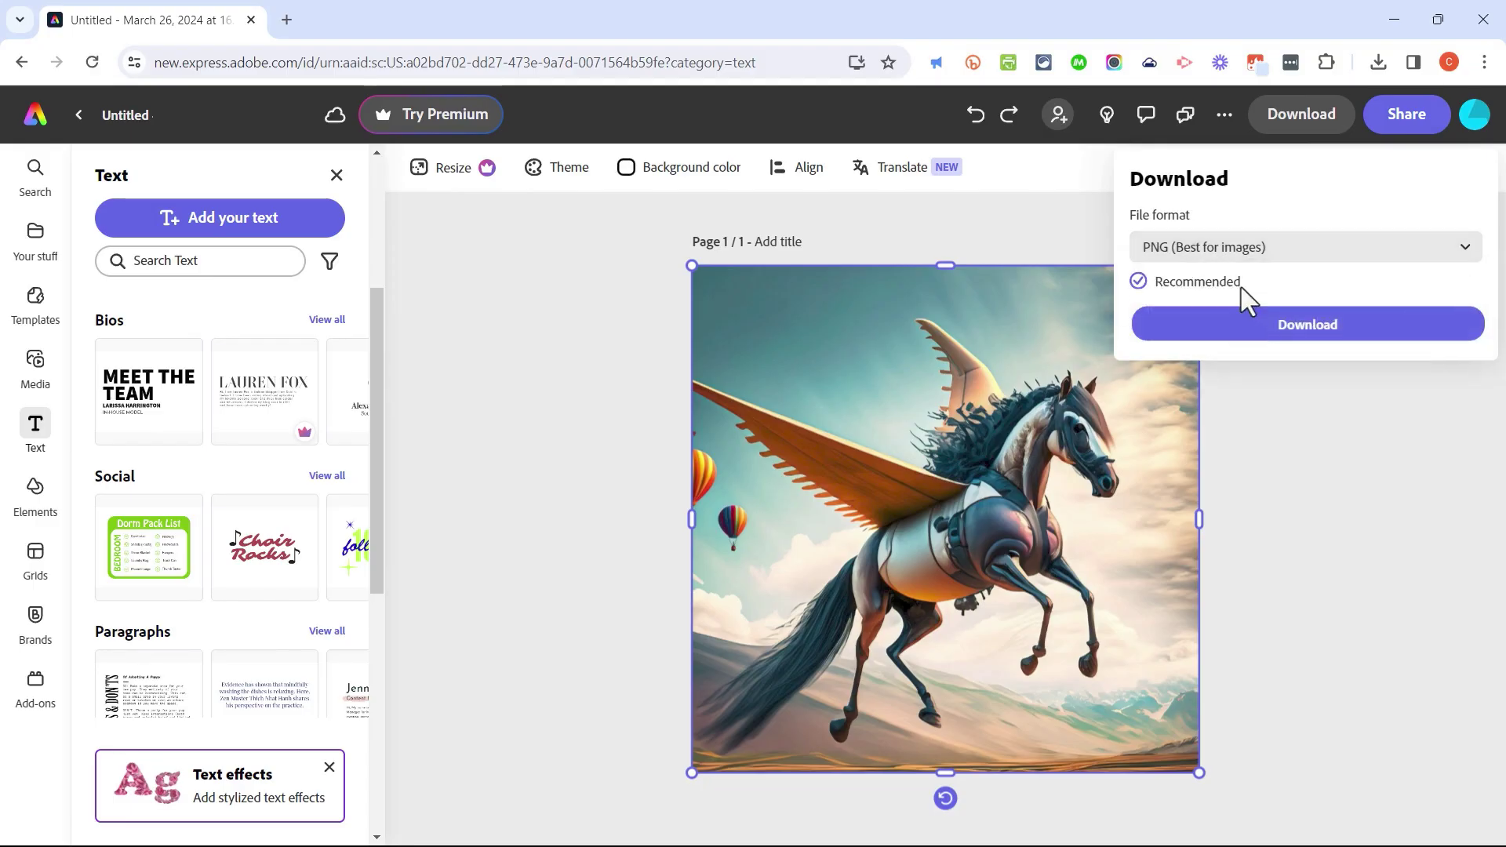
{"action": "left_click", "coordinate": [1331, 335]}
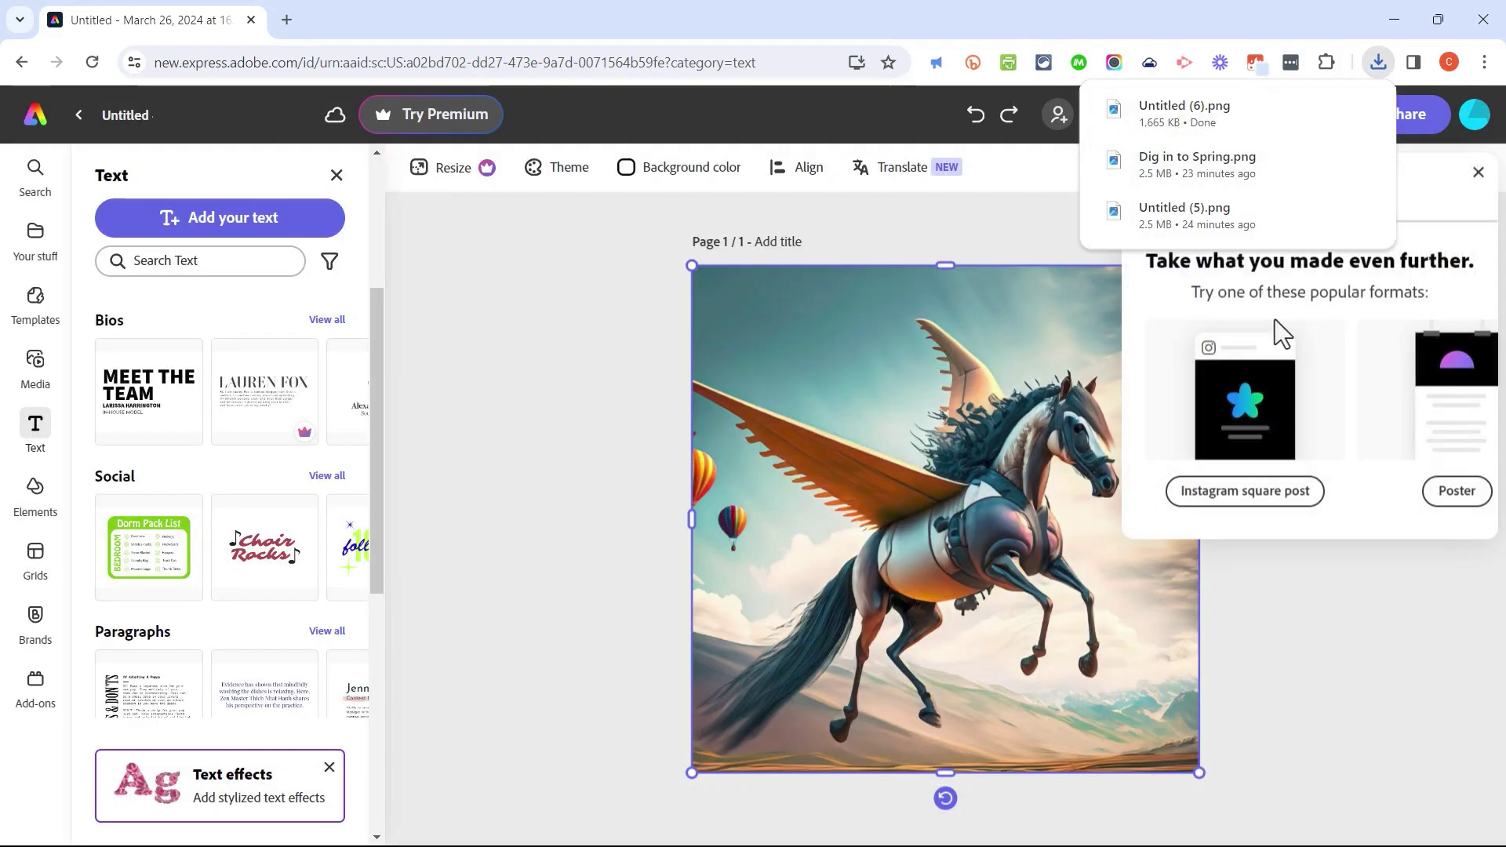
{"action": "mouse_move", "coordinate": [1203, 125]}
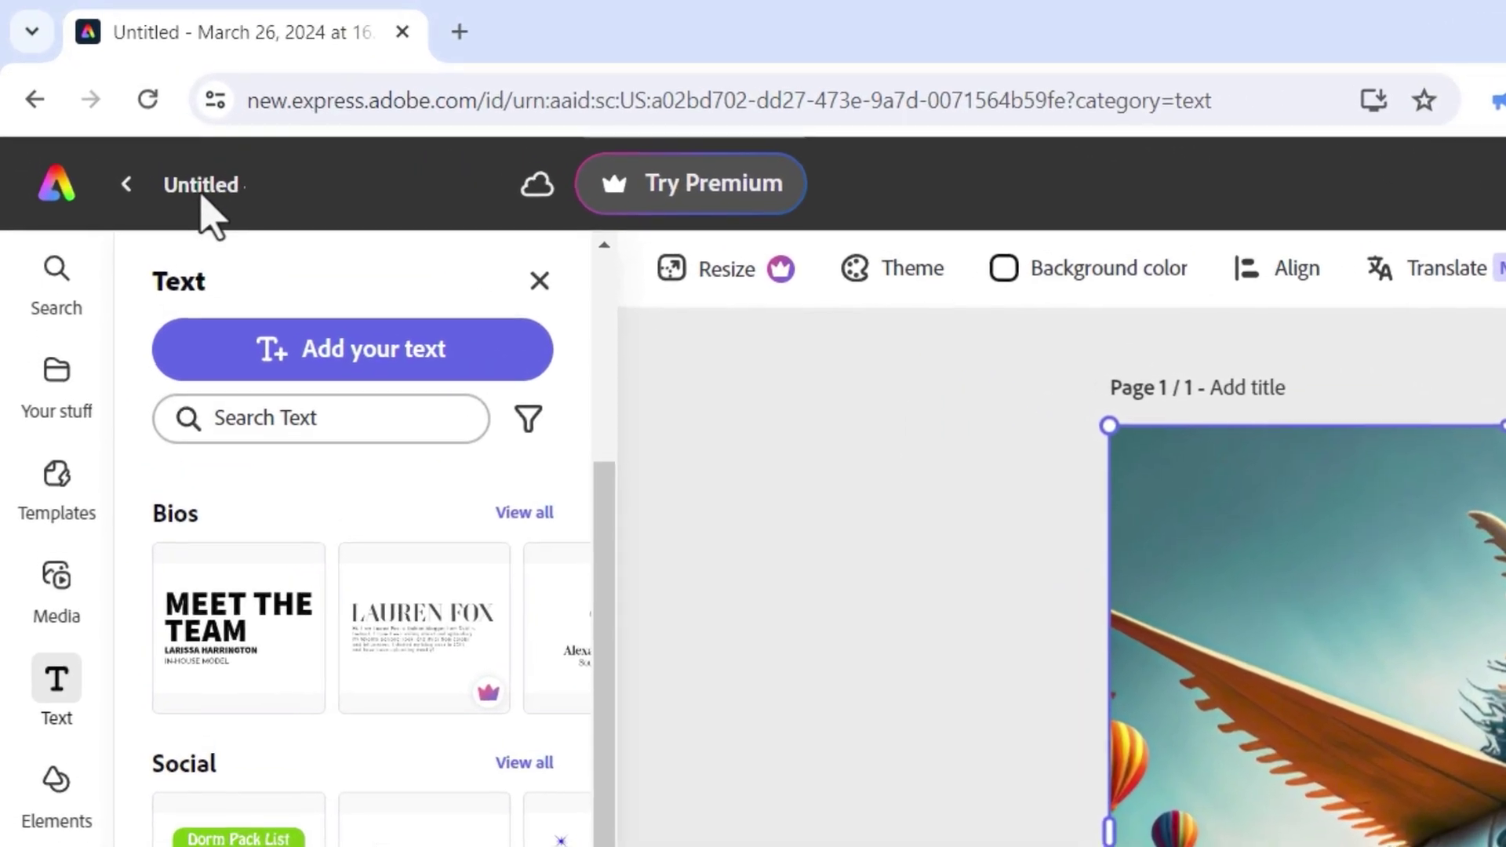
Retitle the design from 'Untitled' to 'Air Horse'
{"action": "left_click", "coordinate": [193, 188]}
{"action": "key", "text": "BackSpace"}
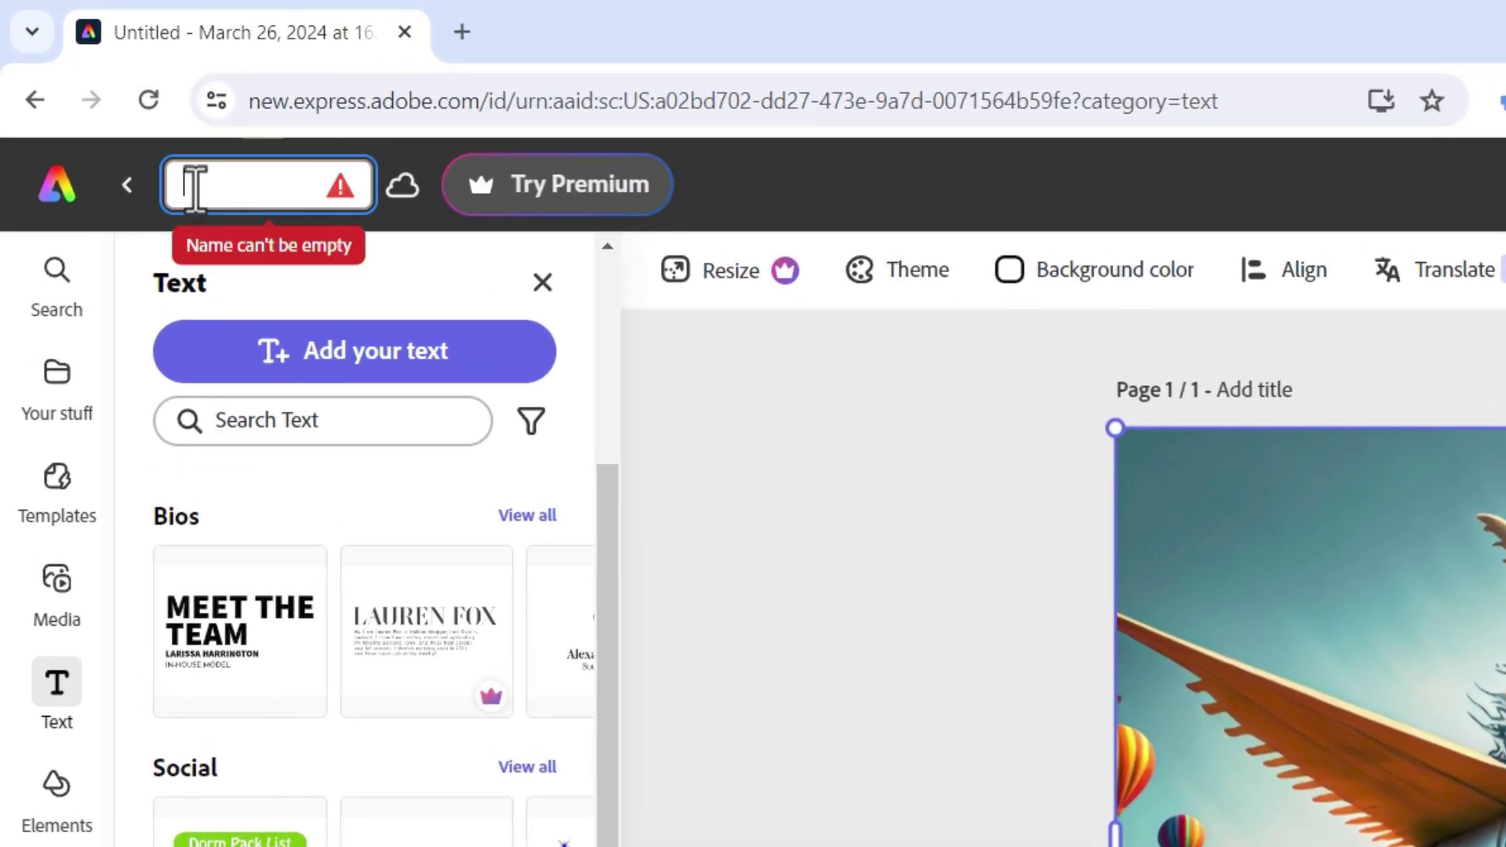
{"action": "type", "text": "Air Horse"}
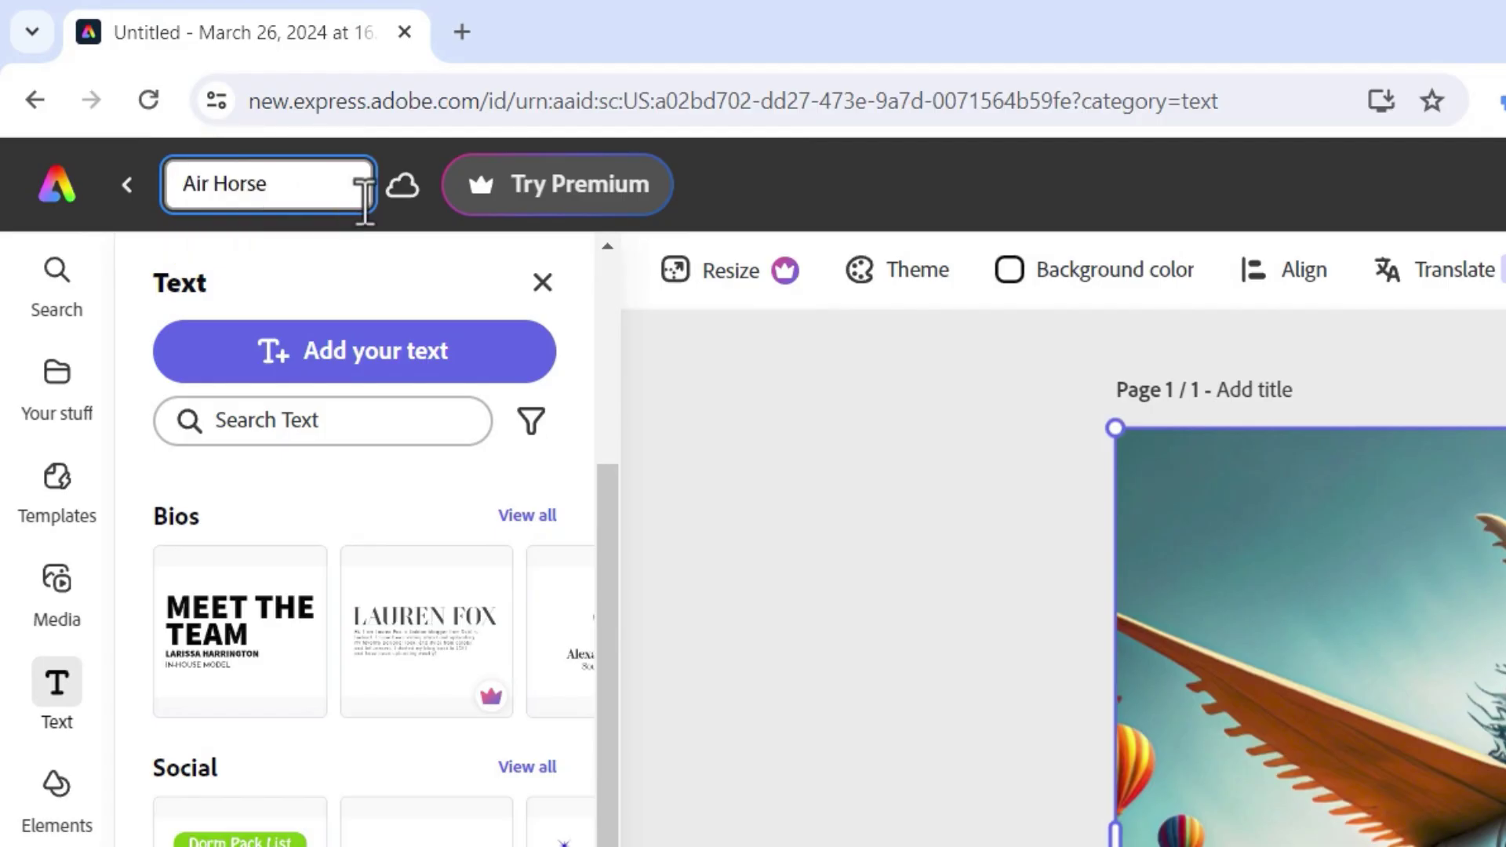
{"action": "key", "text": "Return"}
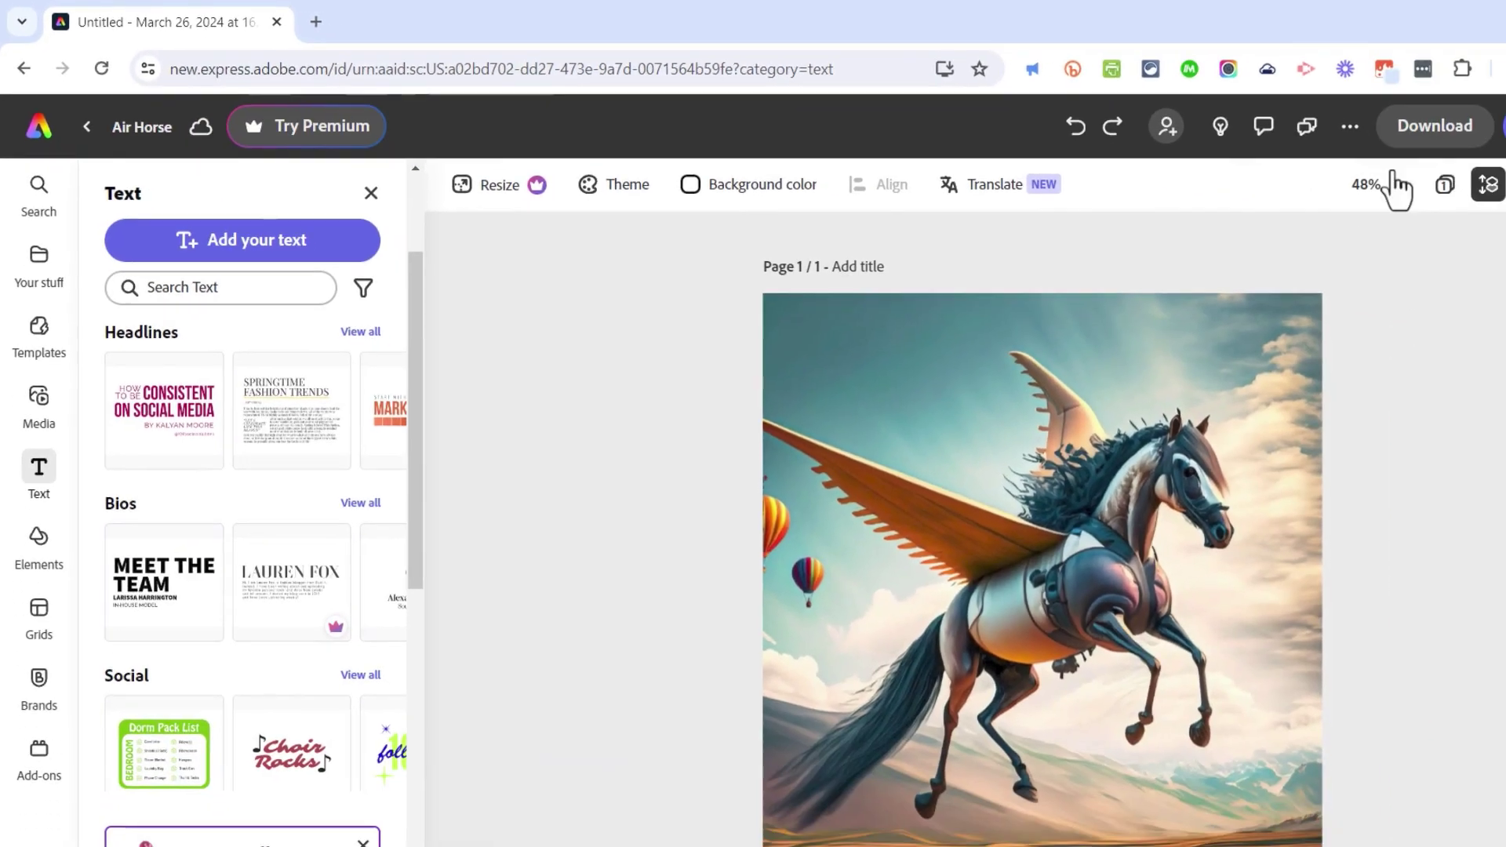
{"action": "left_click", "coordinate": [1301, 113]}
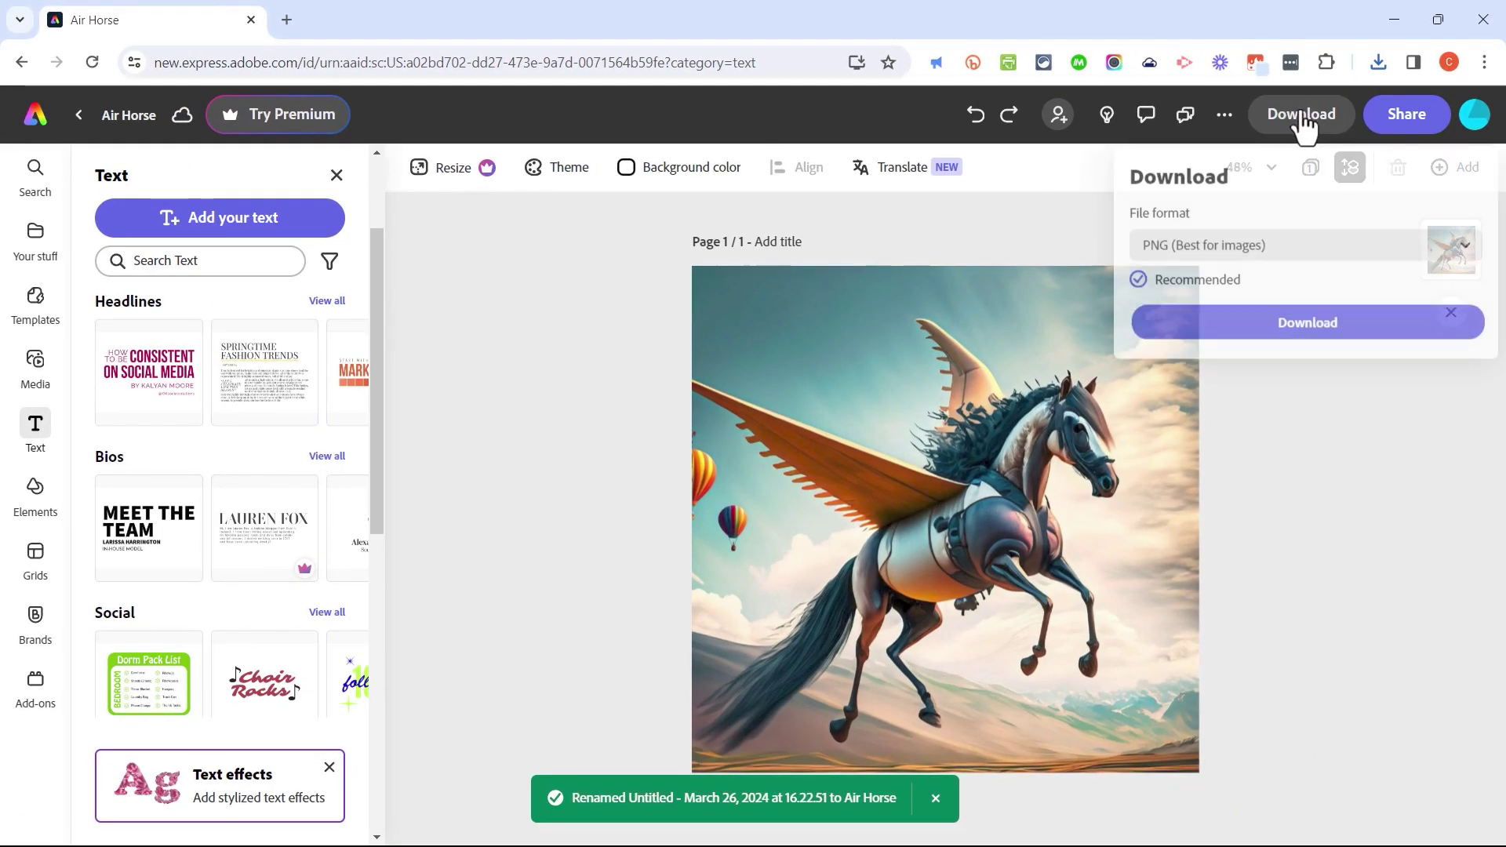
Download 'Air Horse.png' and close its Photos preview
{"action": "left_click", "coordinate": [1317, 333]}
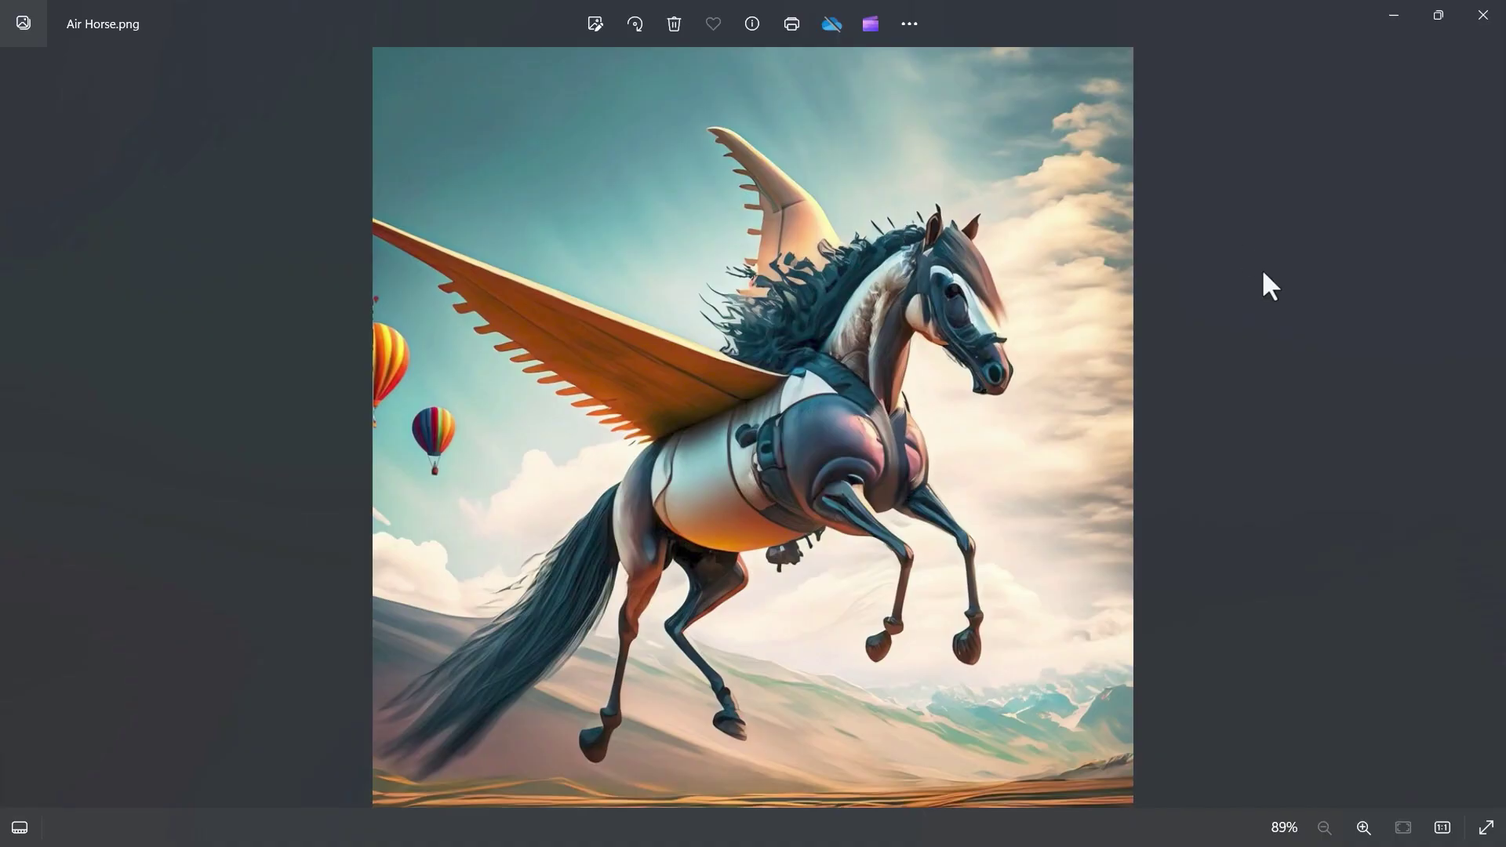
{"action": "left_click", "coordinate": [1488, 18]}
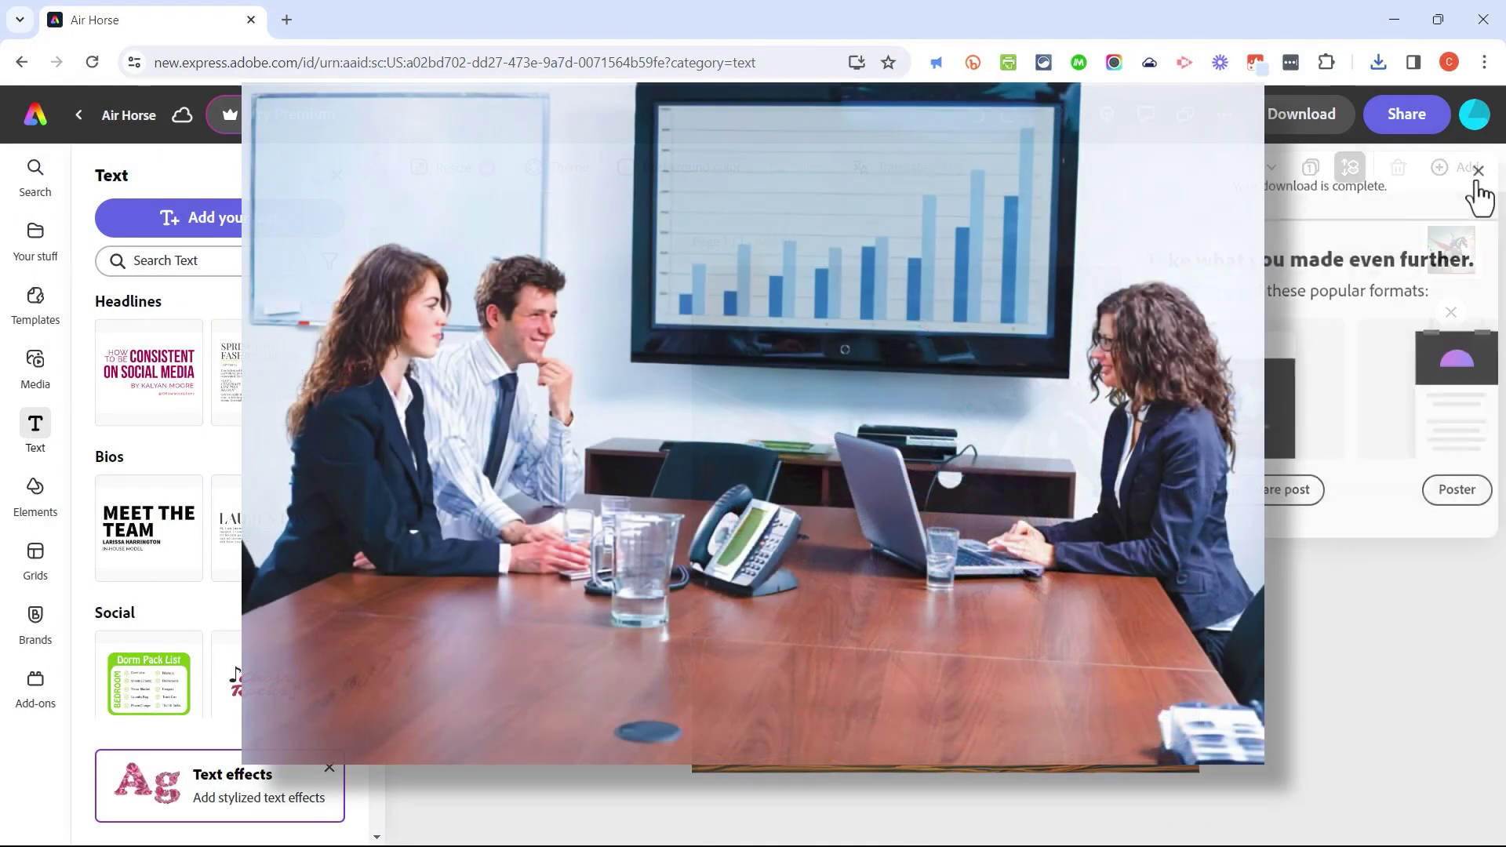
Publish the Air Horse design to the web through Share > Publish to web
{"action": "left_click", "coordinate": [1478, 173]}
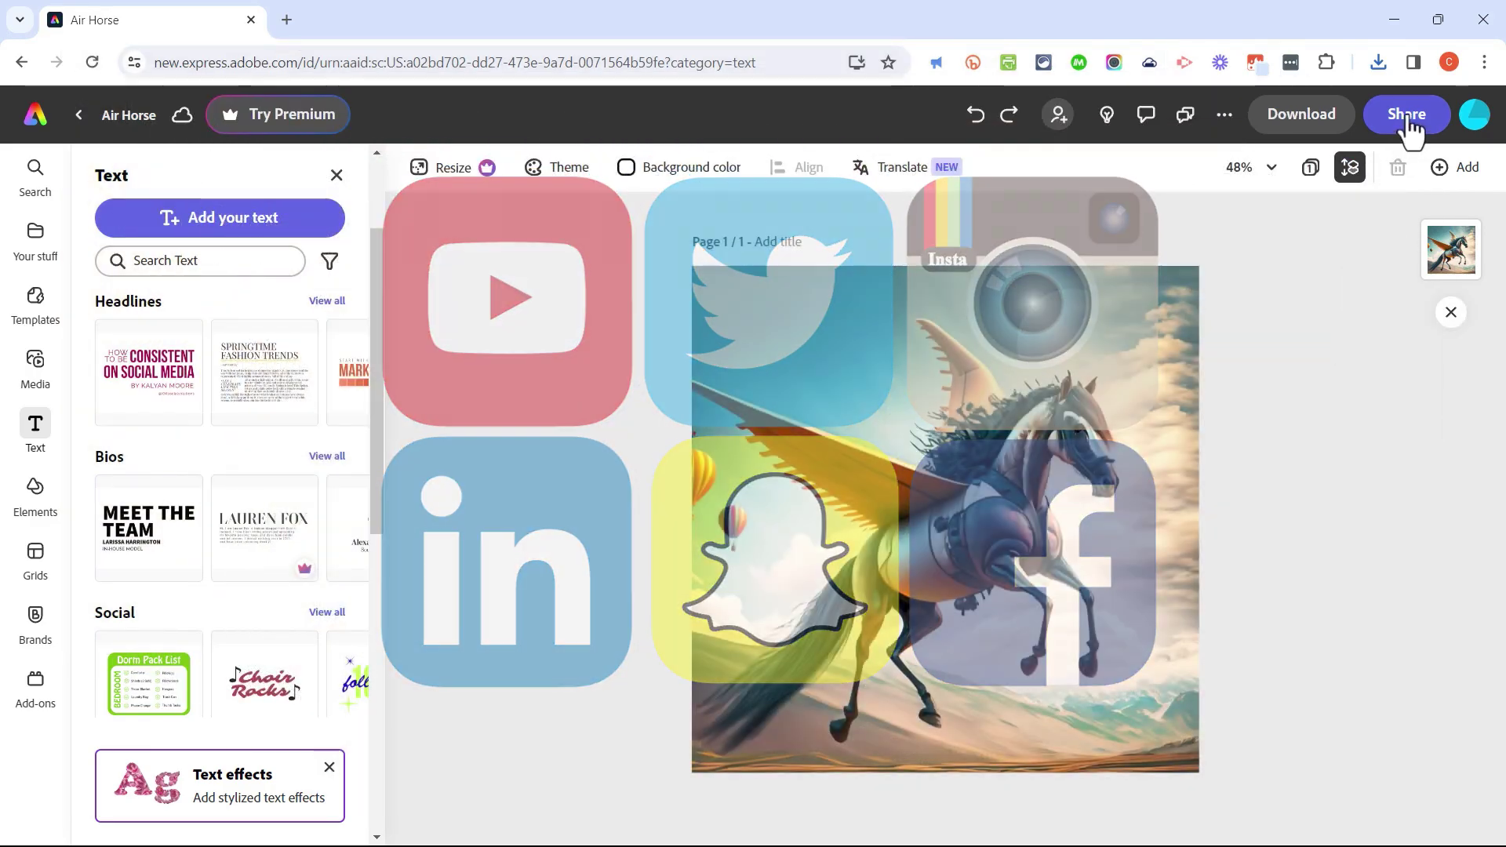
{"action": "left_click", "coordinate": [1407, 118]}
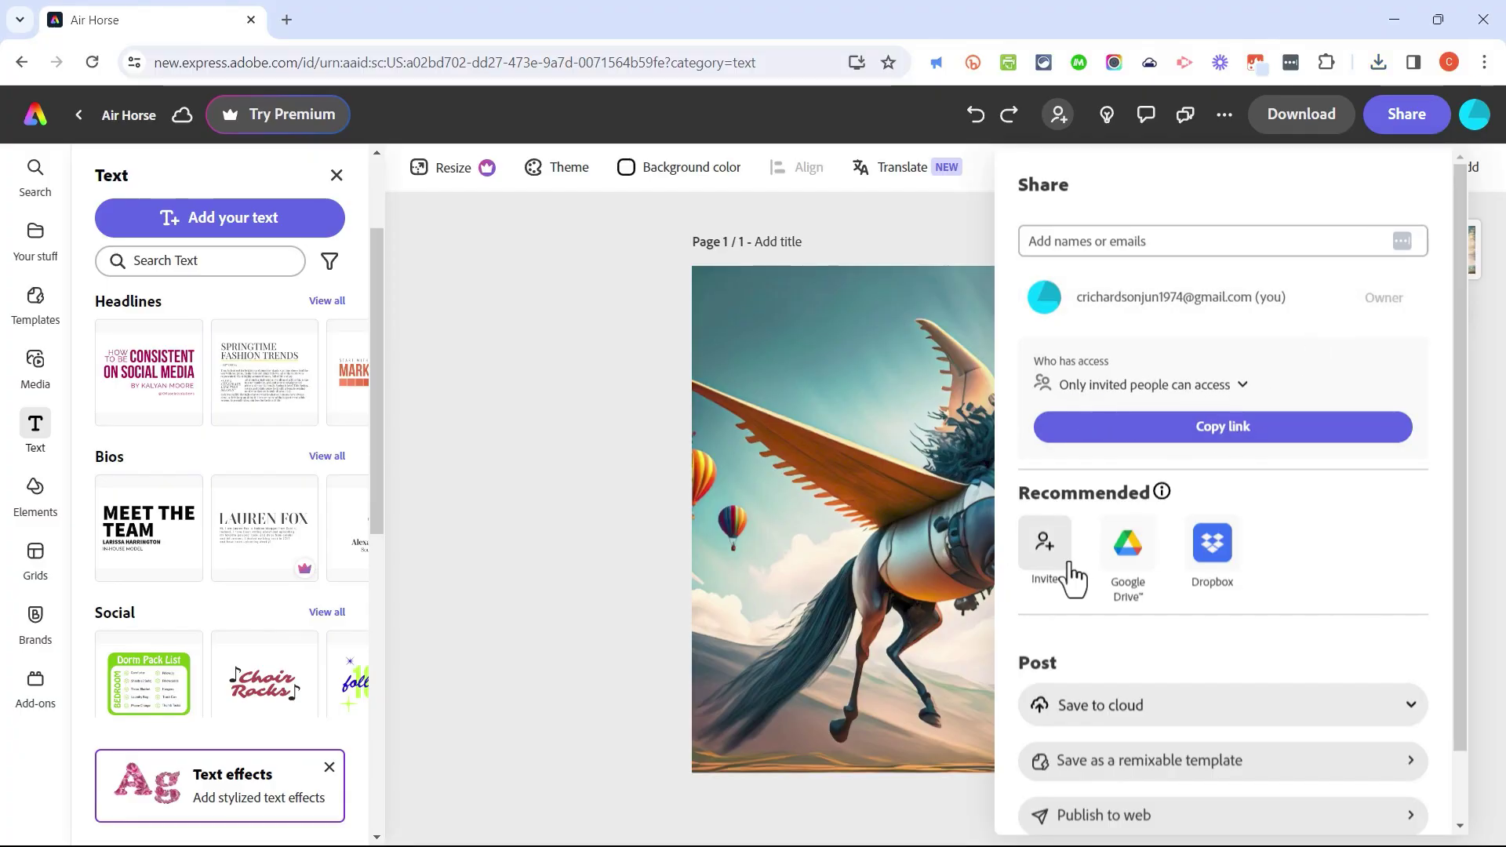
{"action": "scroll", "coordinate": [1247, 510], "scroll_direction": "down", "scroll_amount": 1}
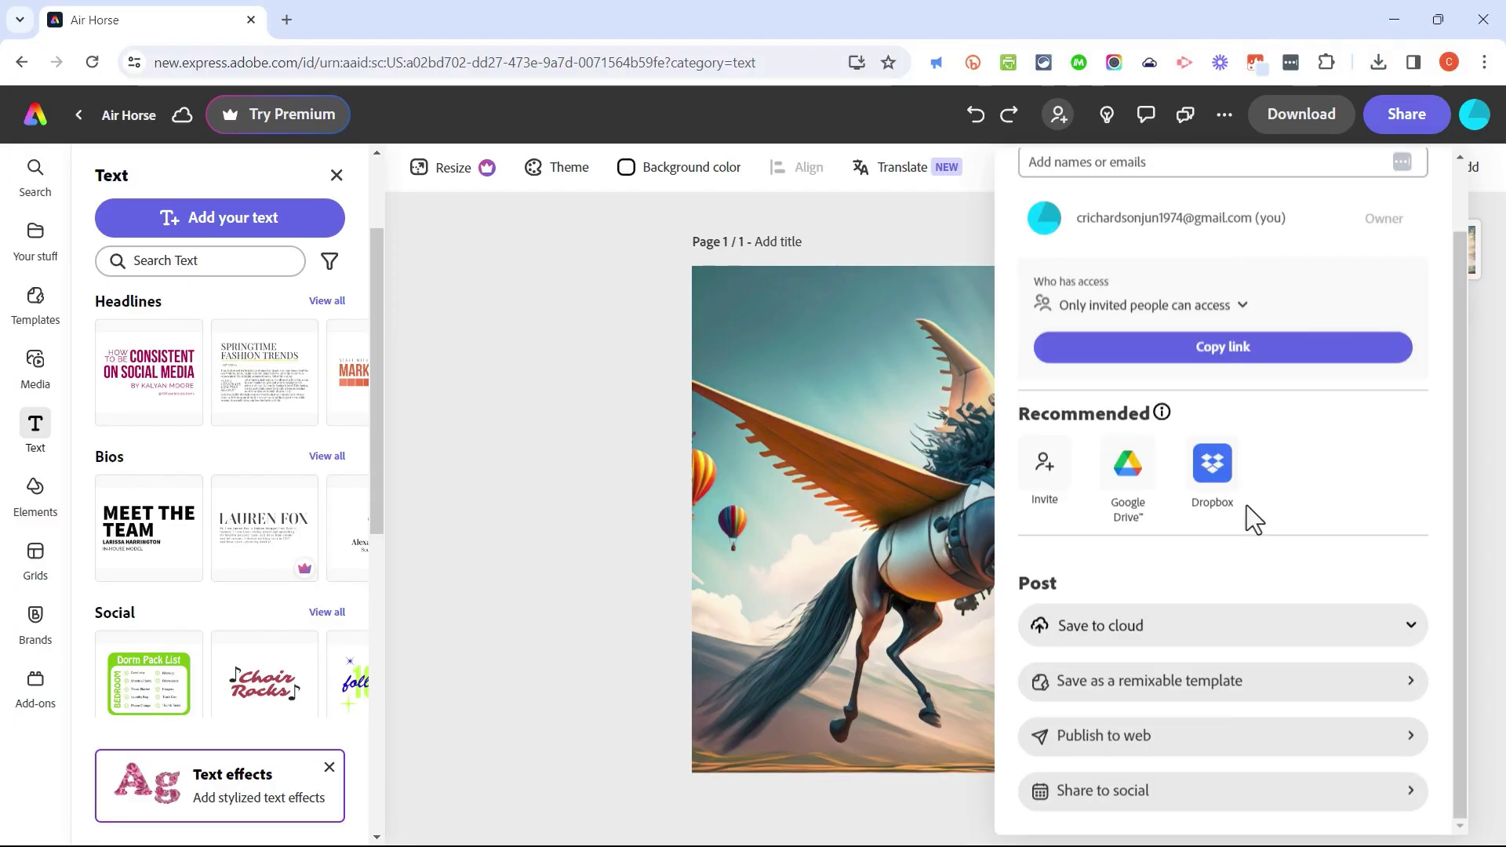
{"action": "left_click", "coordinate": [1124, 738]}
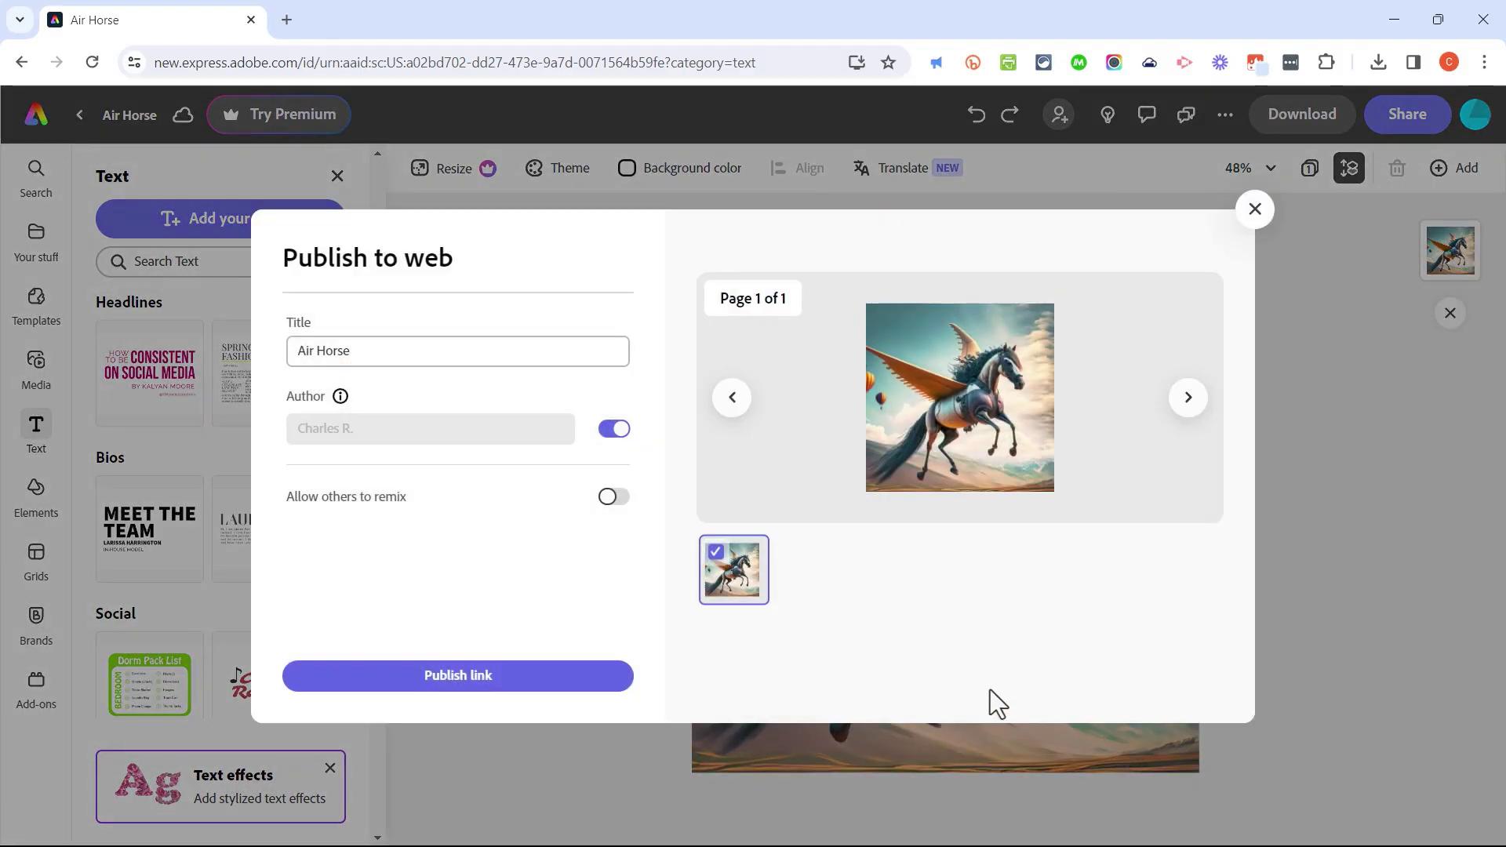
{"action": "left_click", "coordinate": [514, 680]}
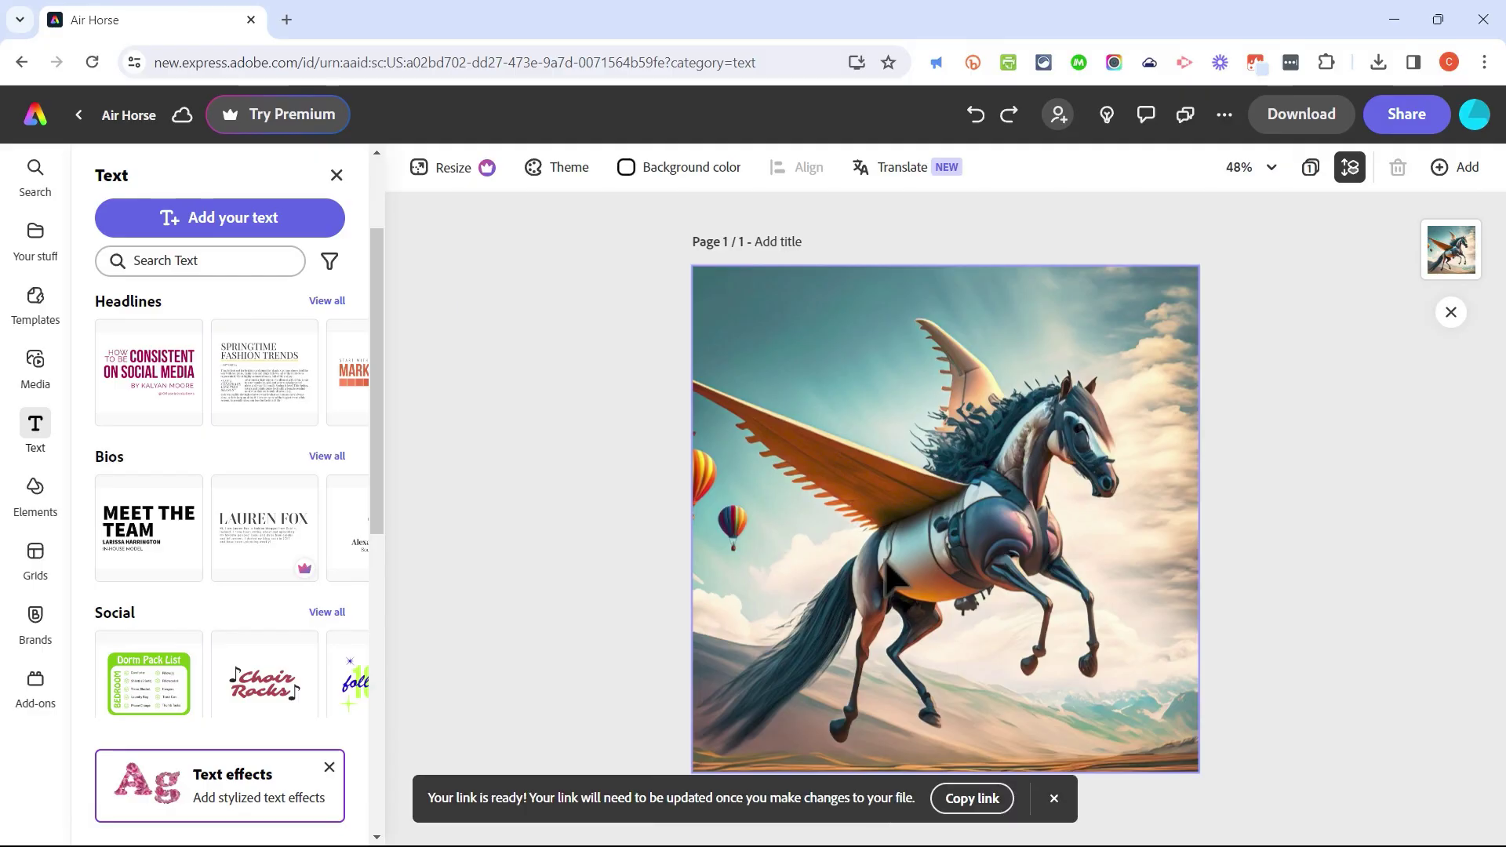
Load the copied Air Horse link in a new browser tab, then return to the editor
{"action": "left_click", "coordinate": [287, 20]}
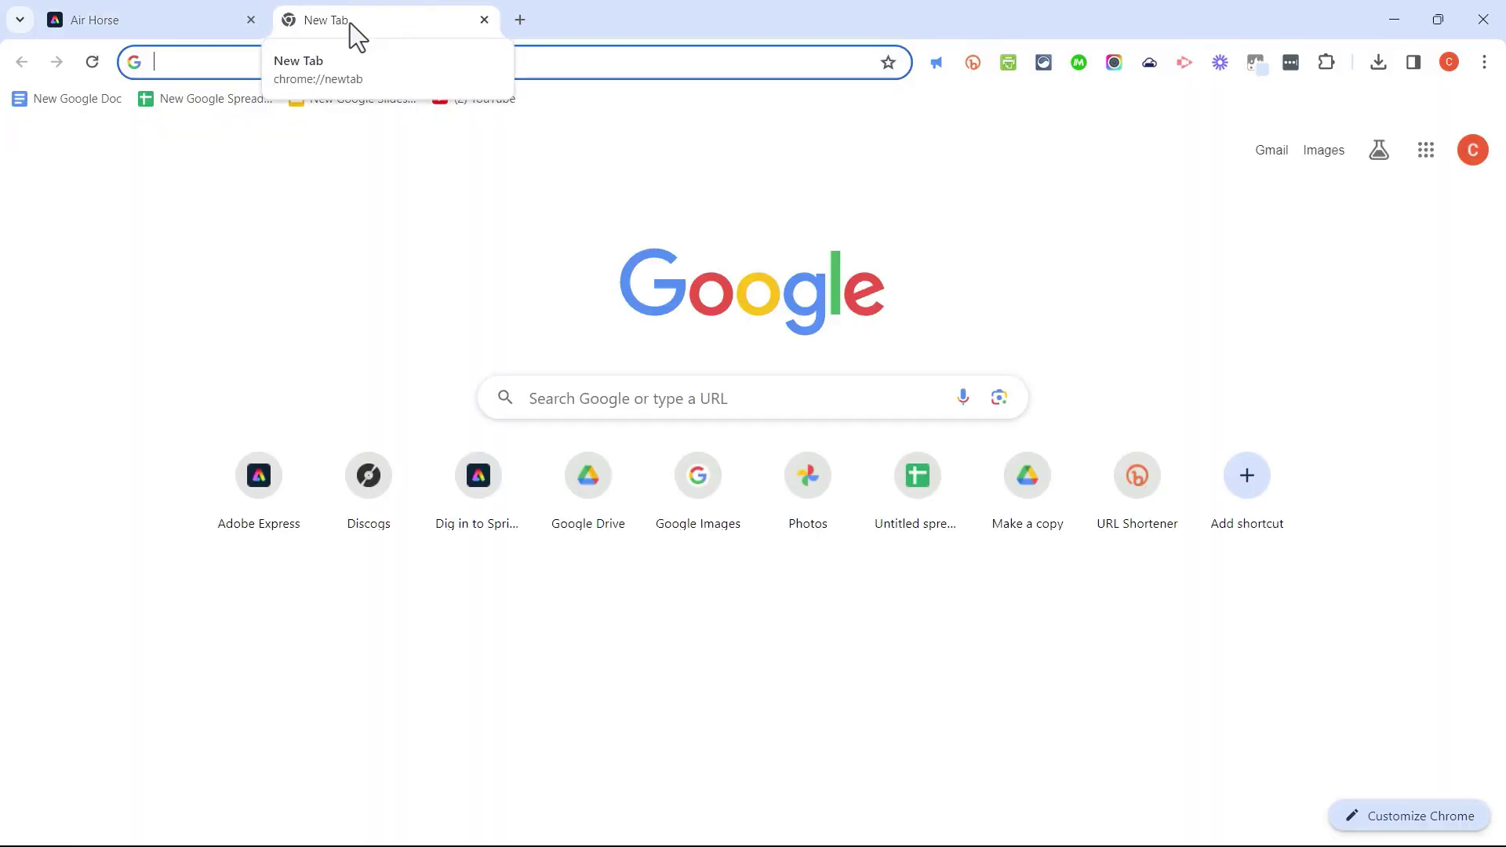
{"action": "key", "text": "ctrl+v"}
{"action": "key", "text": "Return"}
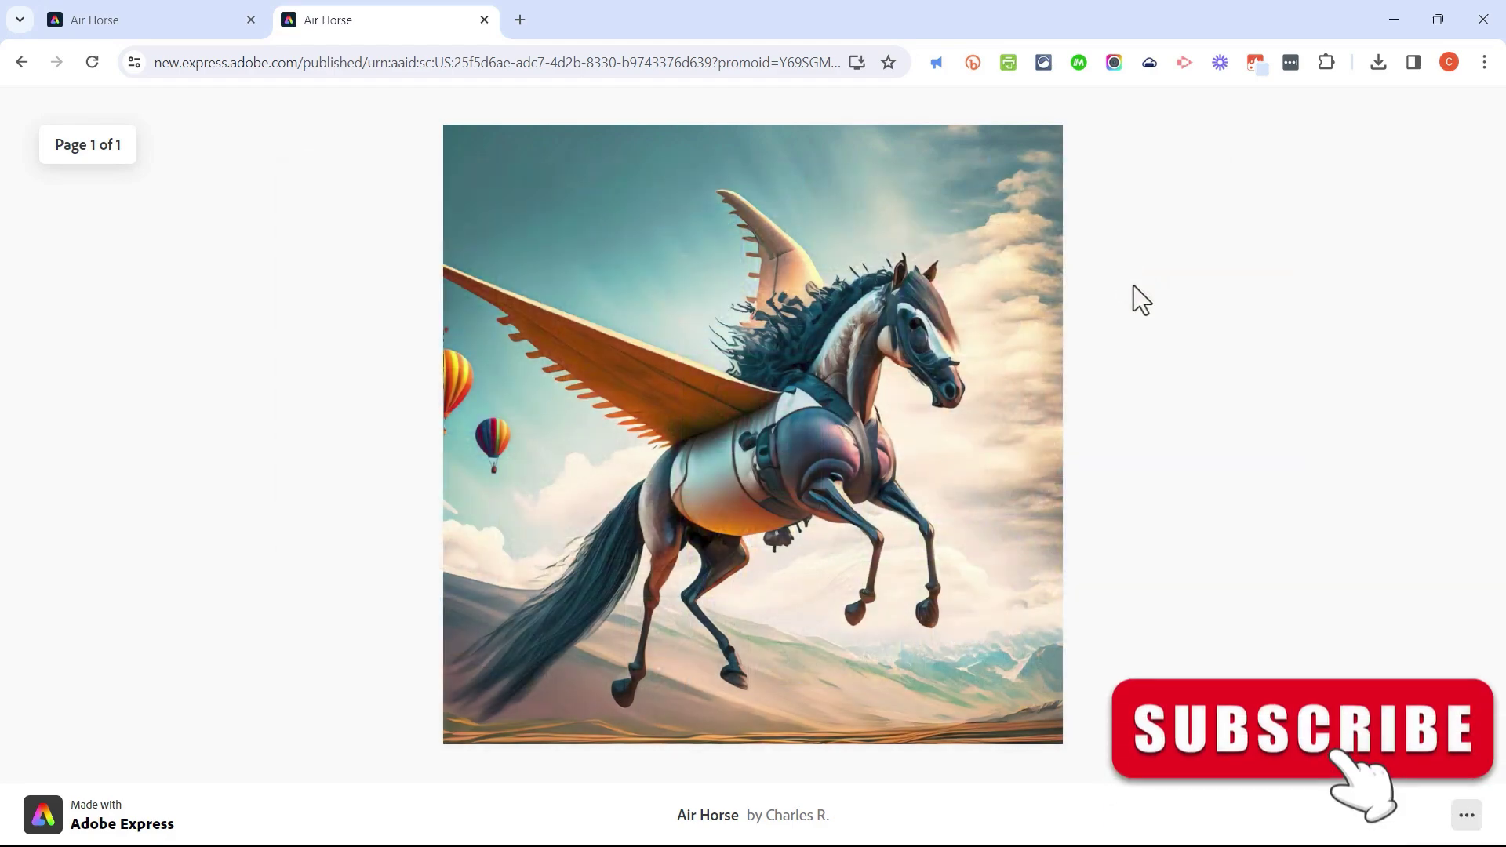
{"action": "key", "text": "ctrl+shift+Tab"}
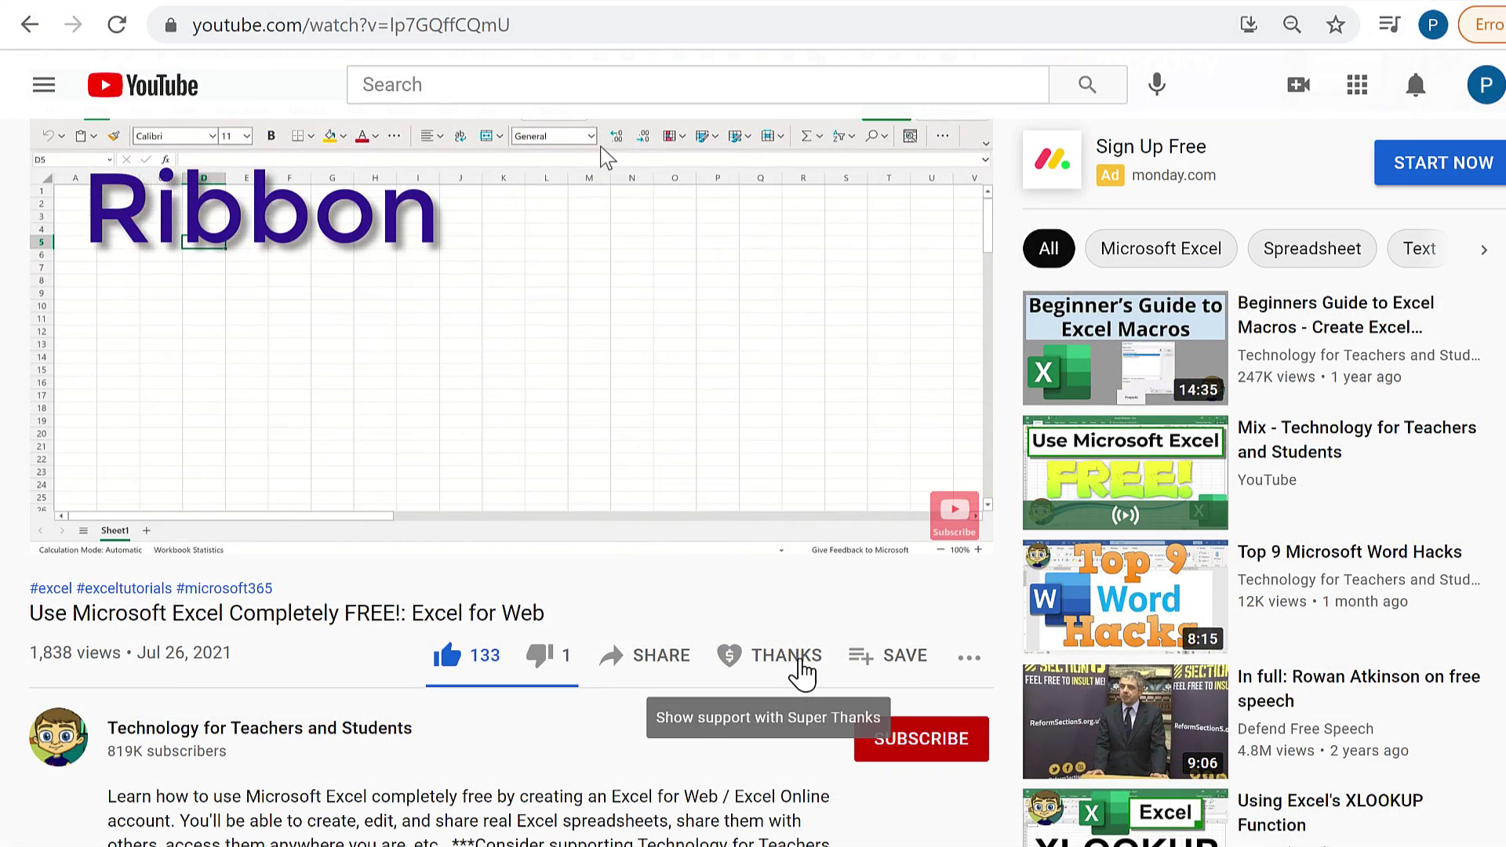
Bring up the Super Thanks window showing $2.00, $5.00, $10.00 and $50.00 amounts under the Excel for Web video
{"action": "left_click", "coordinate": [802, 670]}
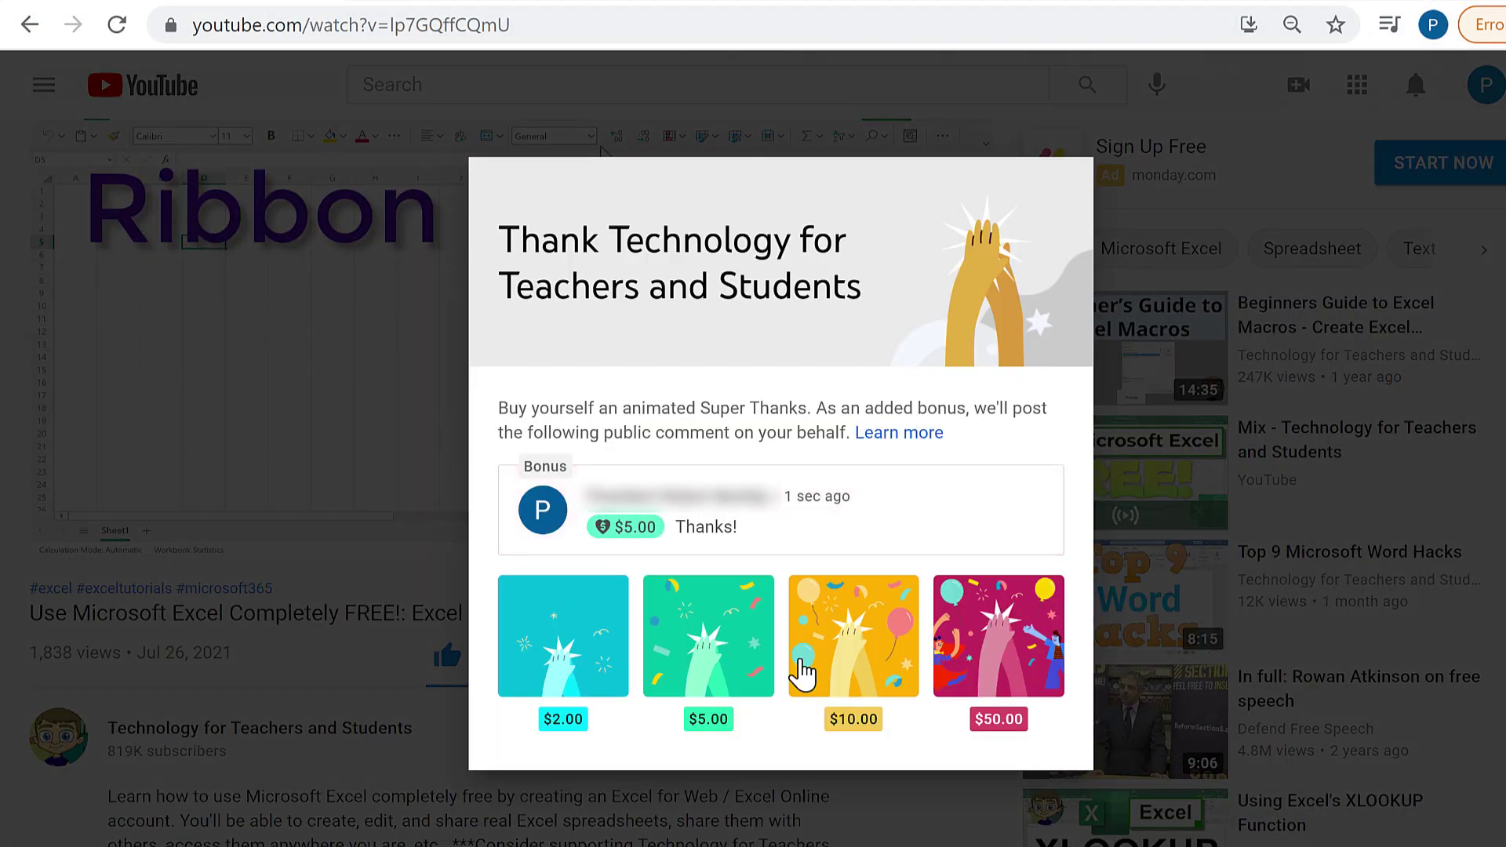